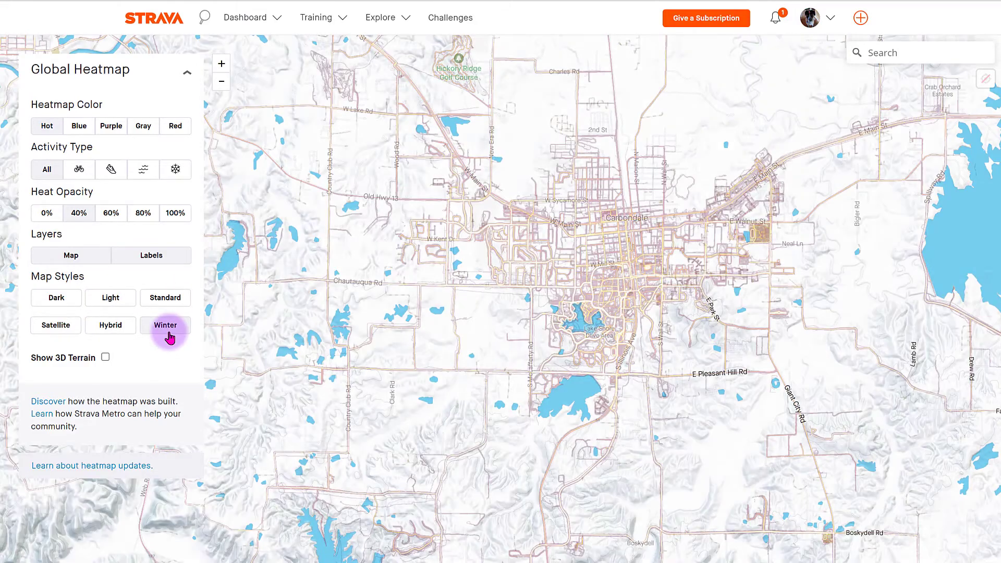
Try the Hybrid map style with 3D terrain, and switch the terrain off again
click(128, 334)
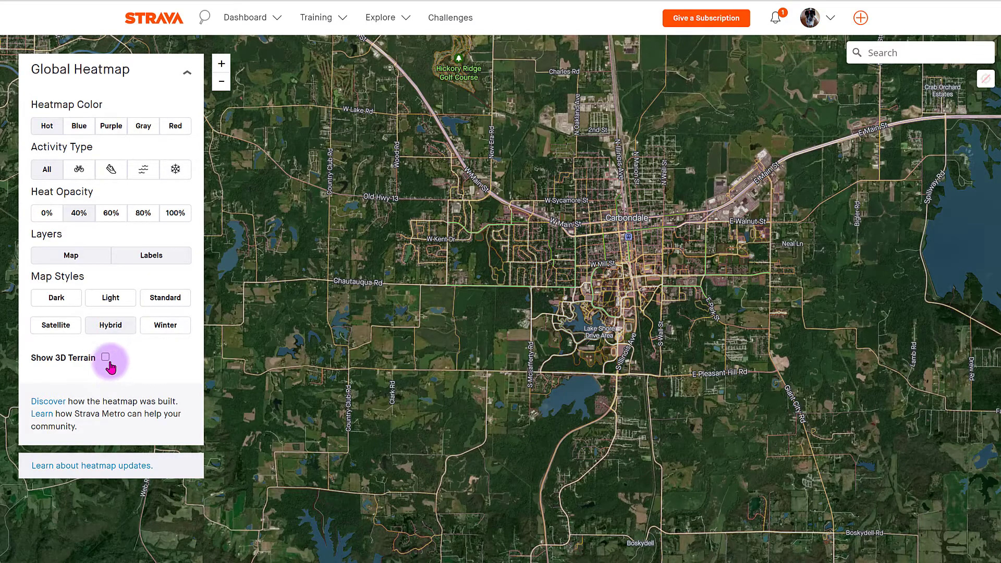
click(106, 360)
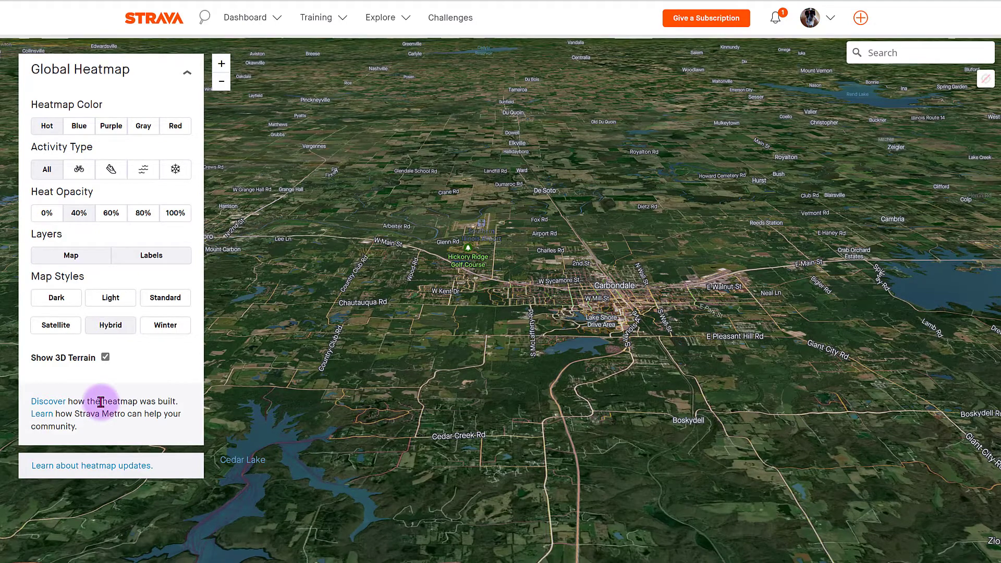
click(106, 357)
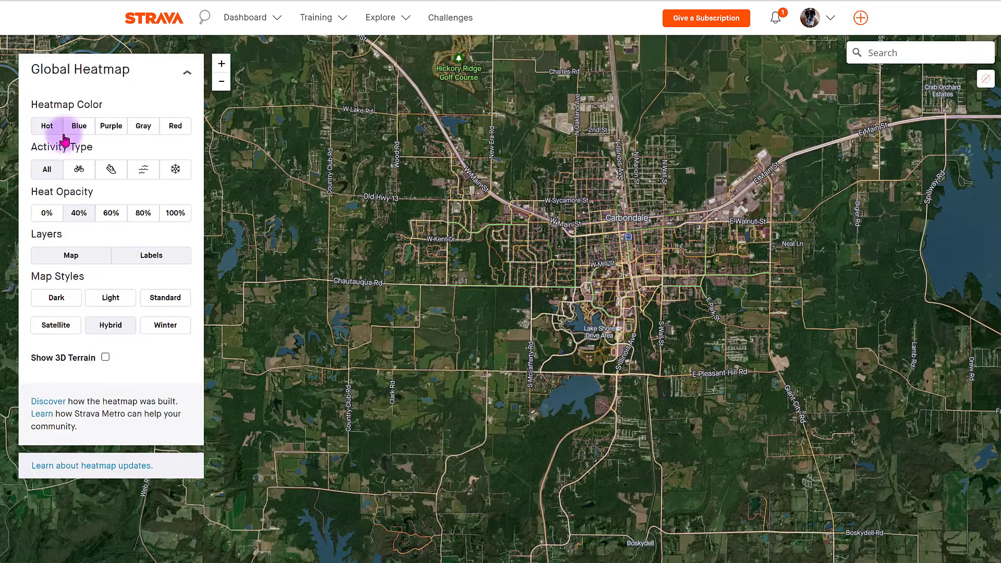
Set the heatmap color to Purple, the heat opacity to 80% and the map style to Dark
click(98, 128)
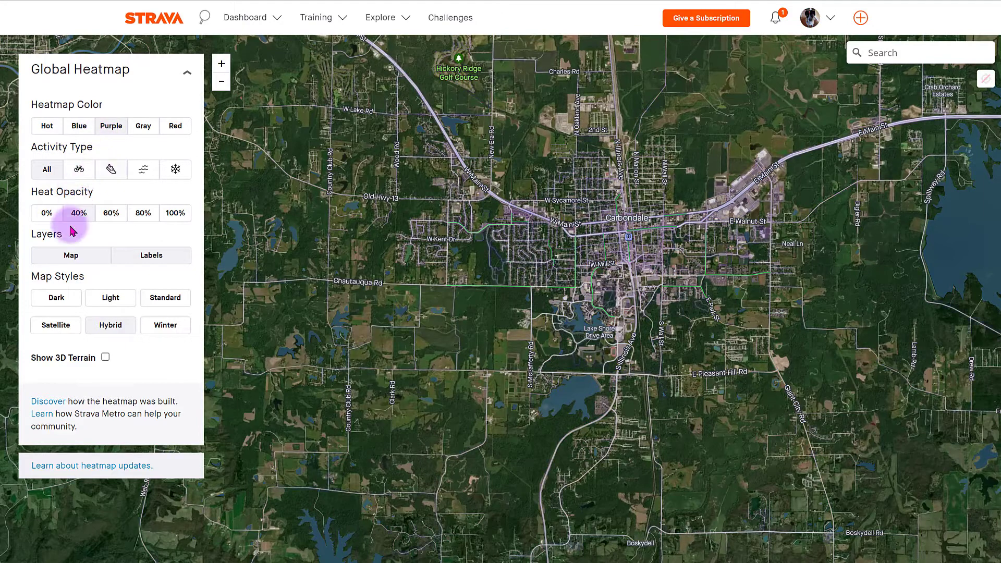
click(143, 215)
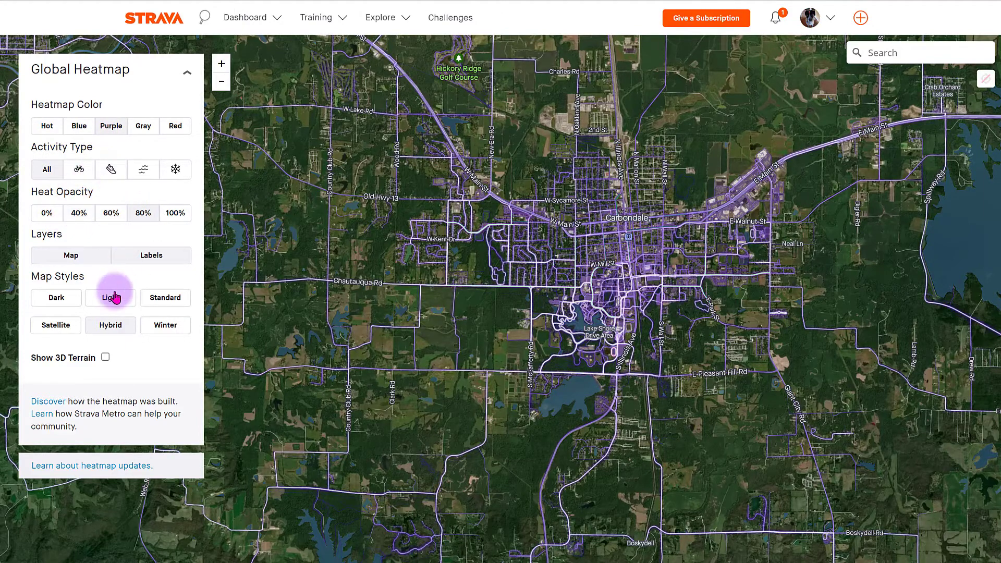
click(63, 303)
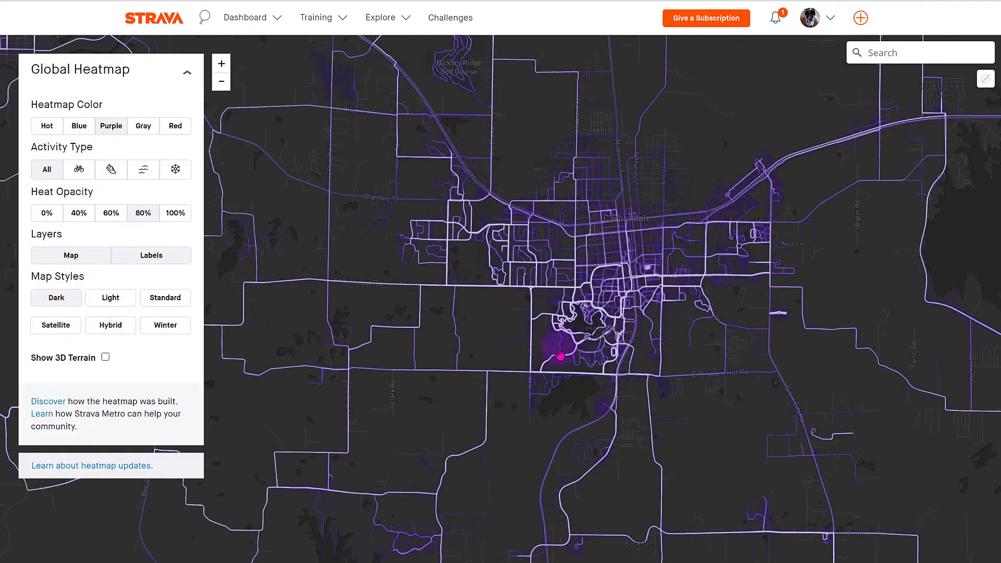
drag(552, 339, 543, 352)
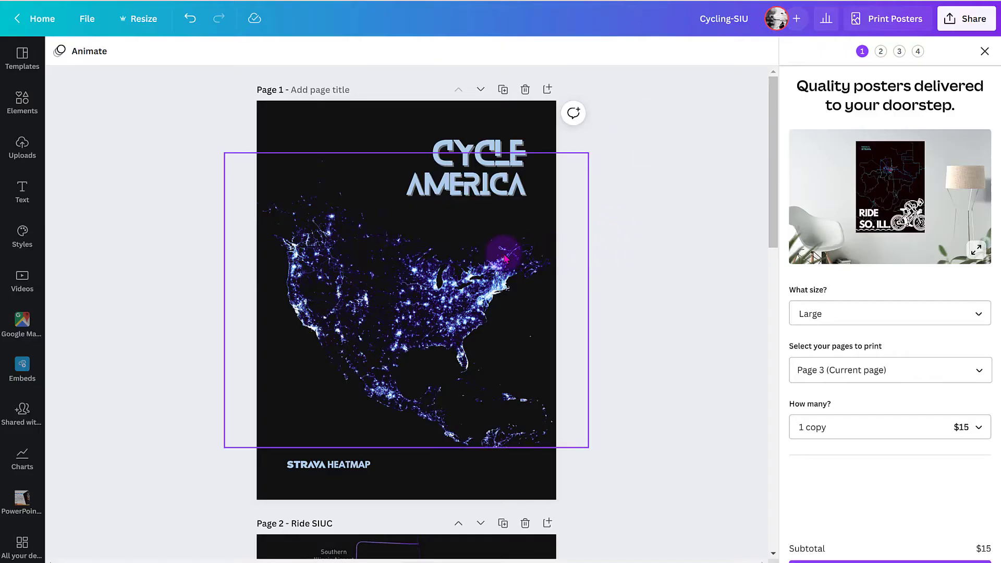
Switch to the Cycling-SIU poster design in Canva and look through its existing heatmap pages
scroll(502, 252, down, 5)
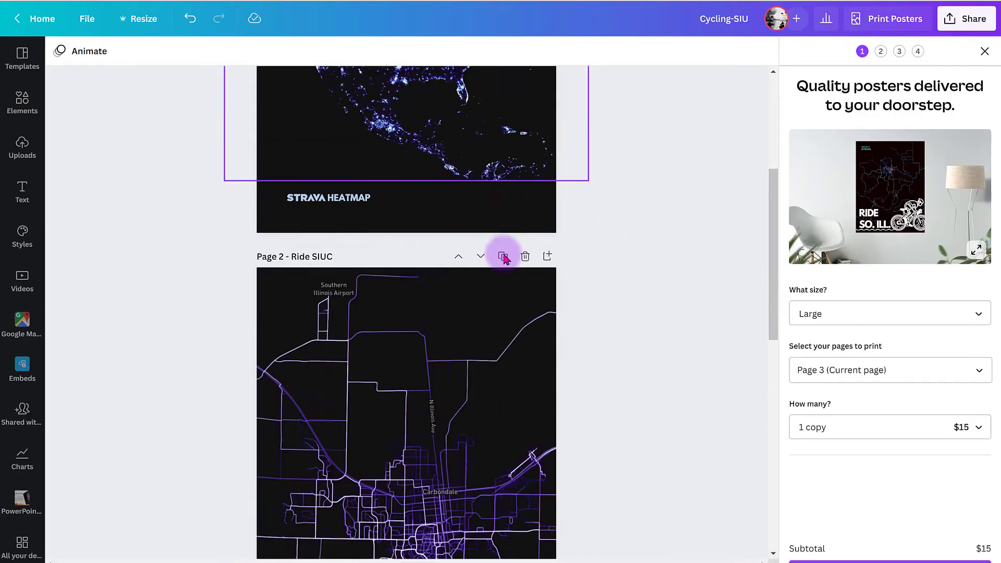
scroll(471, 203, up, 2)
scroll(472, 206, down, 10)
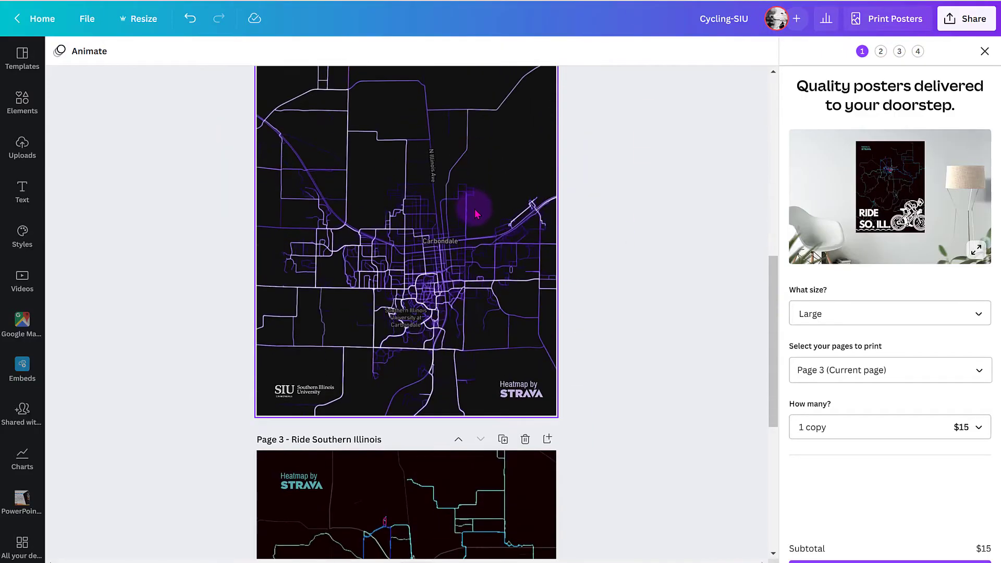
scroll(472, 221, down, 1)
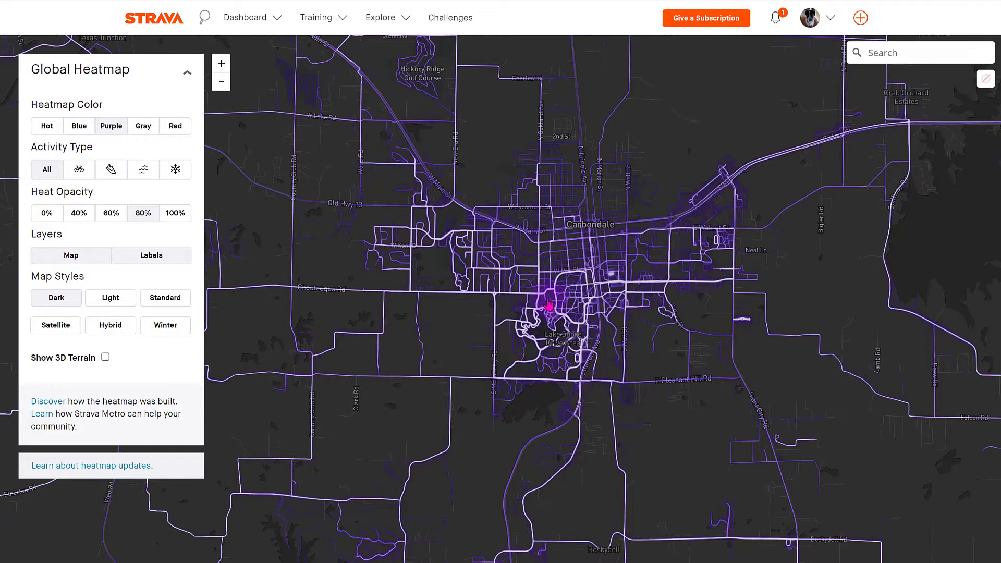
Capture a region of about 1886 x 1495 px around Carbondale from the Strava heatmap with Snagit and copy the image
drag(548, 305, 555, 310)
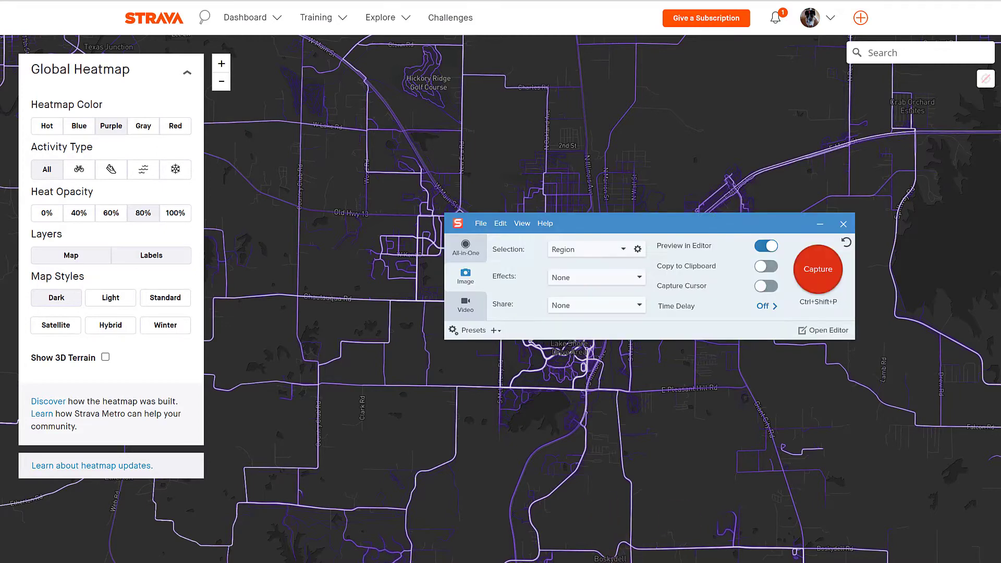
click(811, 288)
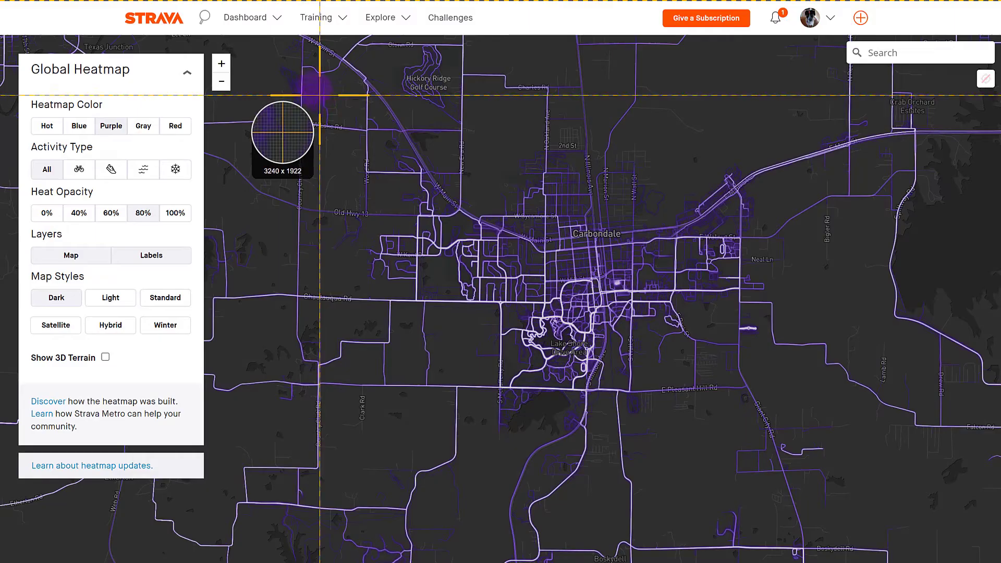
drag(273, 75, 851, 537)
right_click(375, 237)
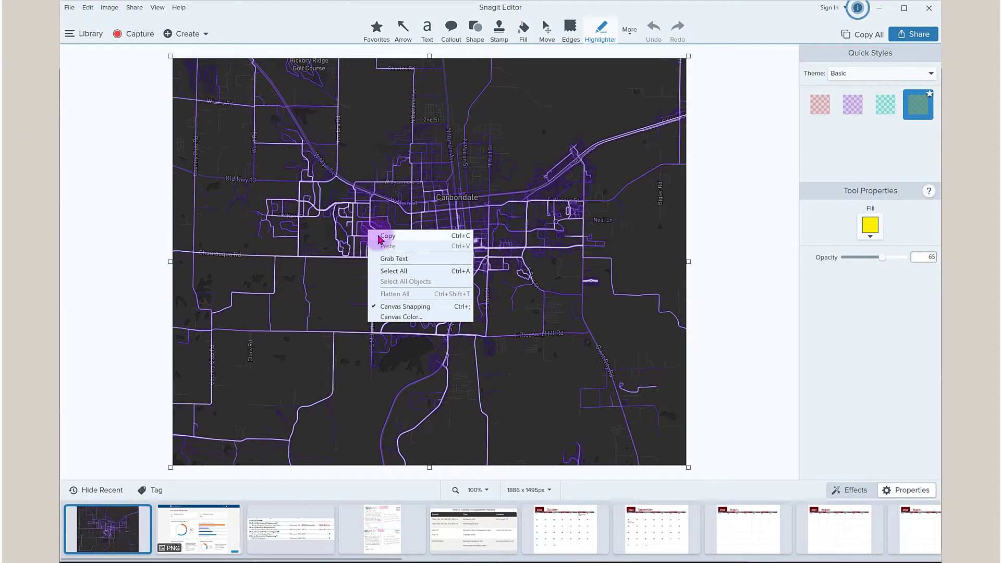
click(379, 239)
Switch to the Cycling-SIU poster in Canva and add a new page after page 3
key(alt+Tab)
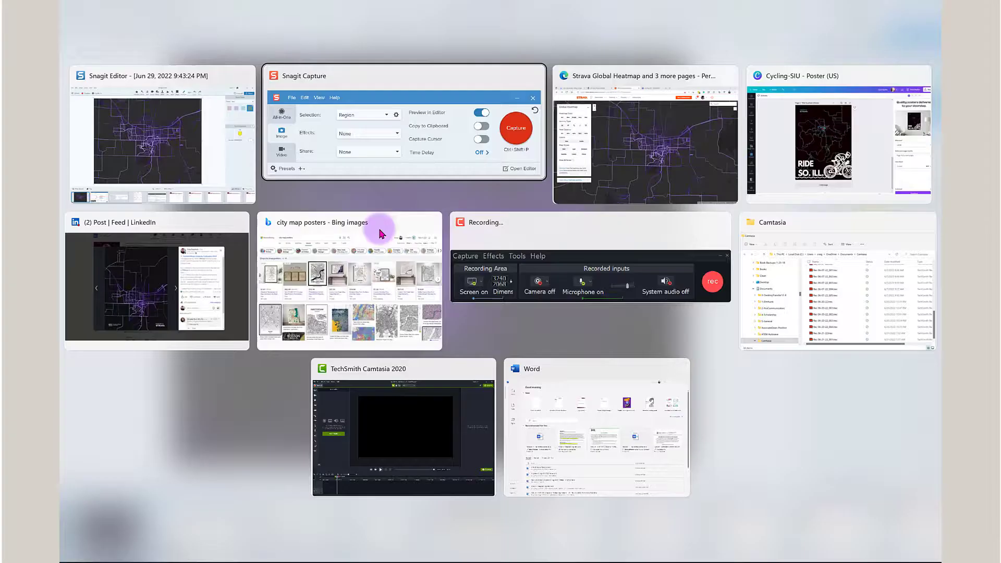
click(848, 145)
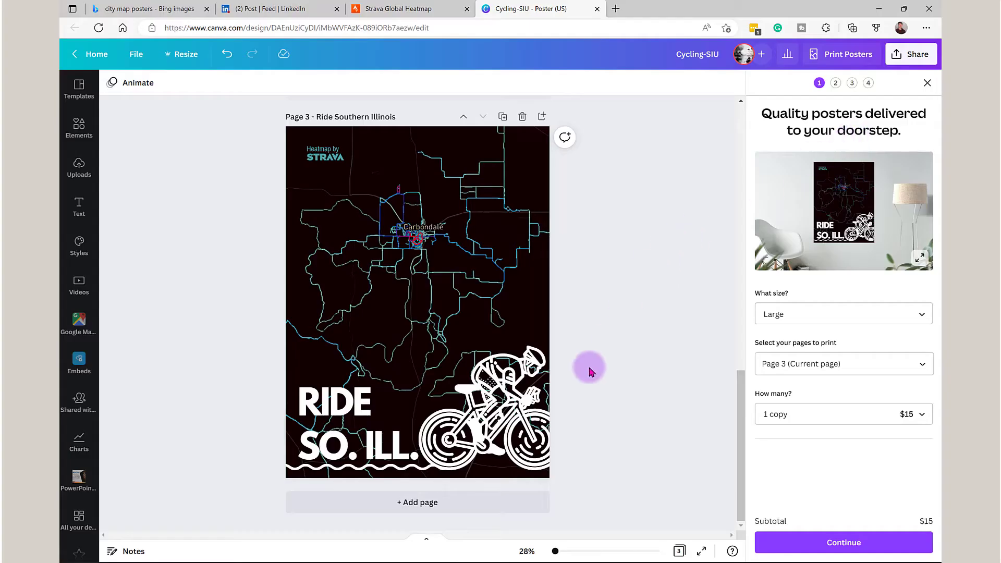
scroll(586, 364, down, 5)
click(416, 504)
click(496, 291)
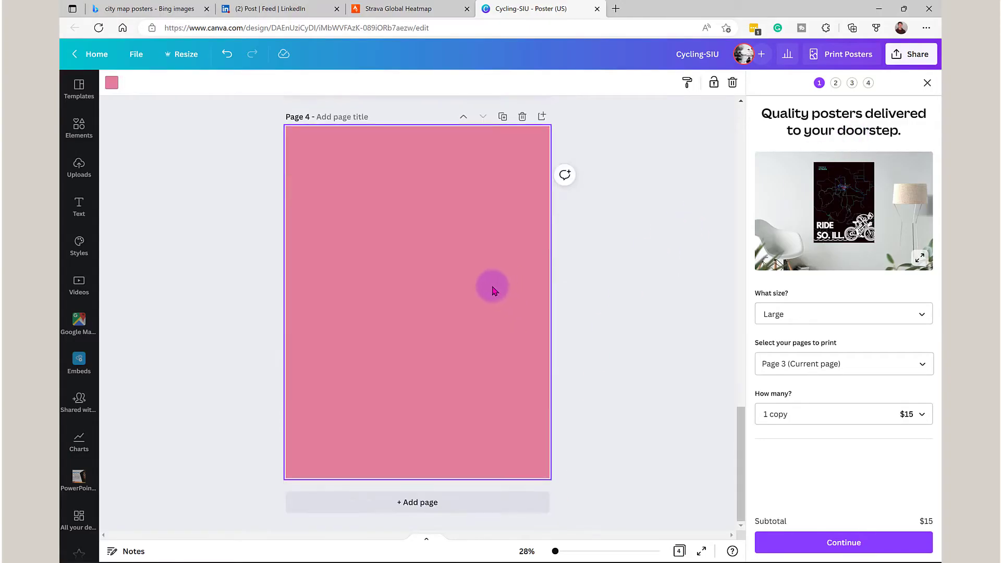
Paste the copied heatmap image onto page 4 and make it the page background
key(ctrl+v)
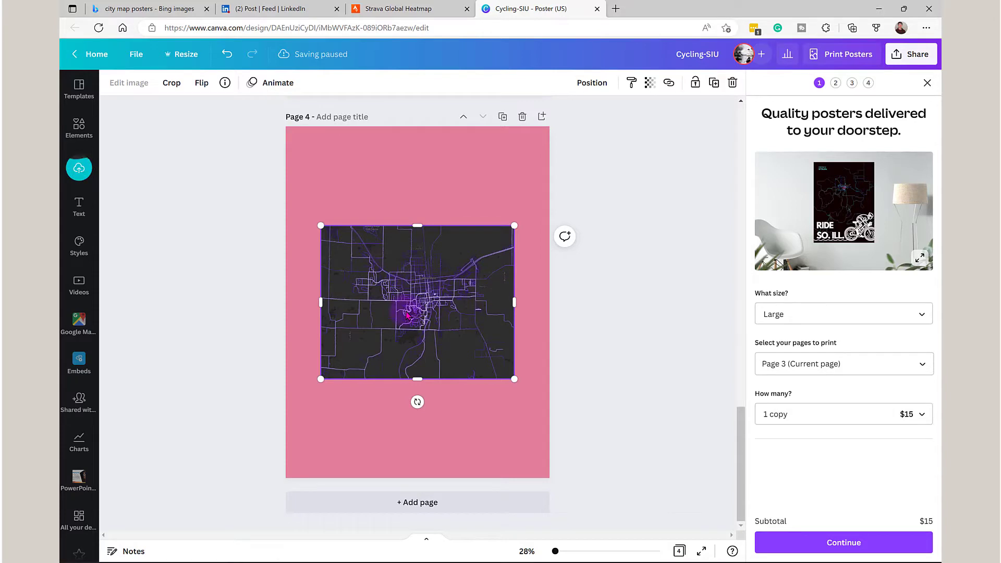
key(ctrl+v)
right_click(380, 273)
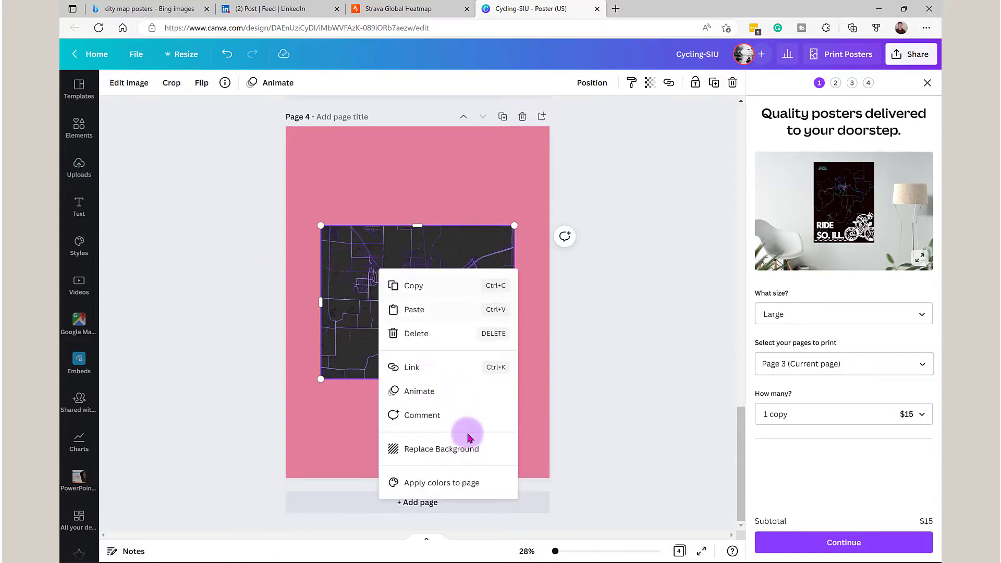
click(465, 446)
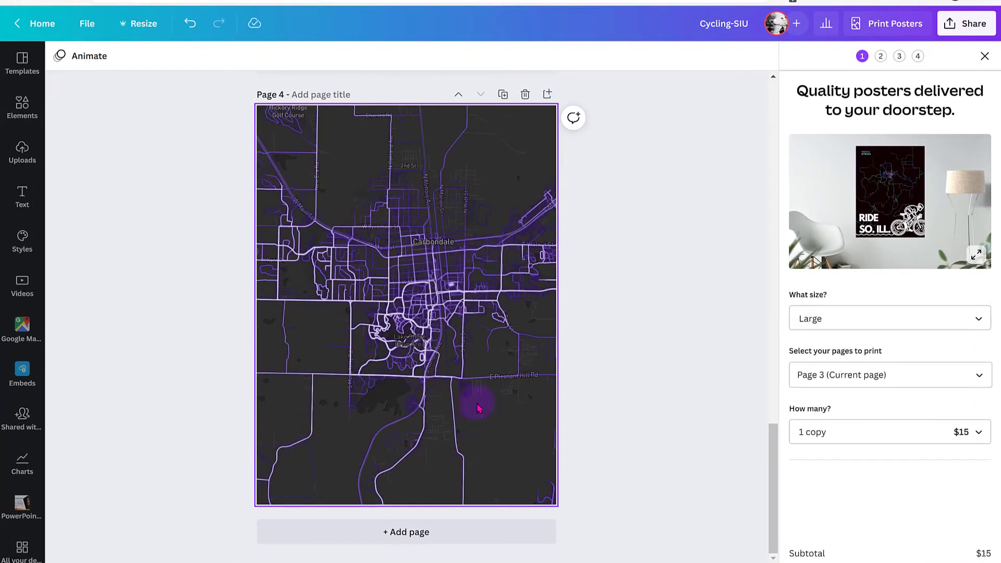
click(630, 406)
Search the elements for "strava" and place the orange STRAVA wordmark in the lower-left area of the page 4 poster
click(22, 147)
click(17, 117)
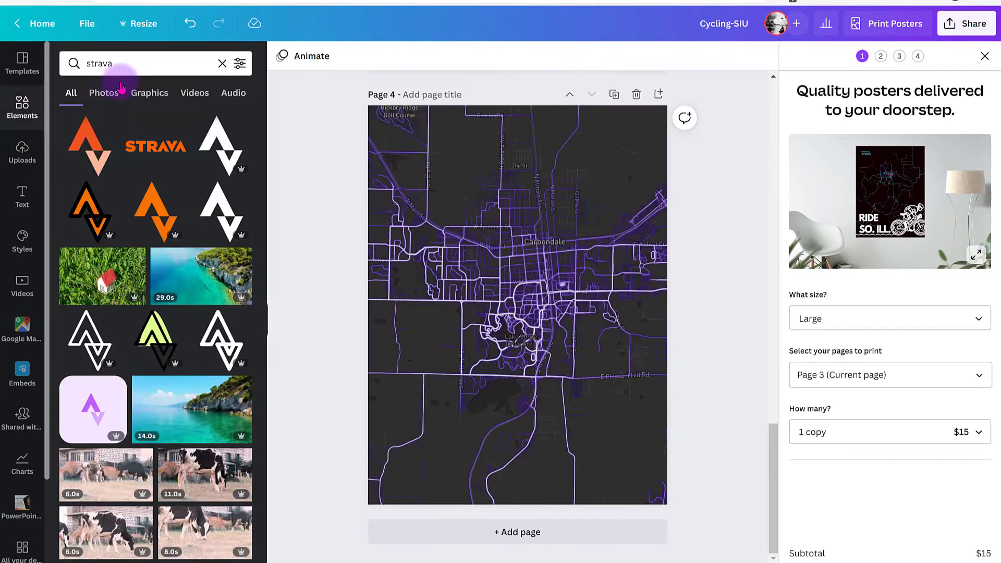
click(127, 65)
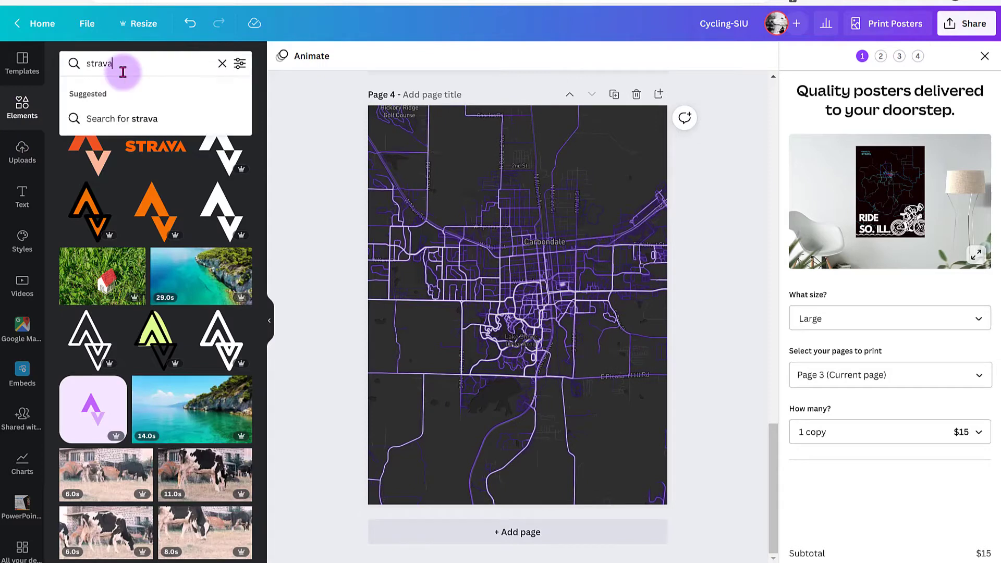
click(219, 63)
click(169, 65)
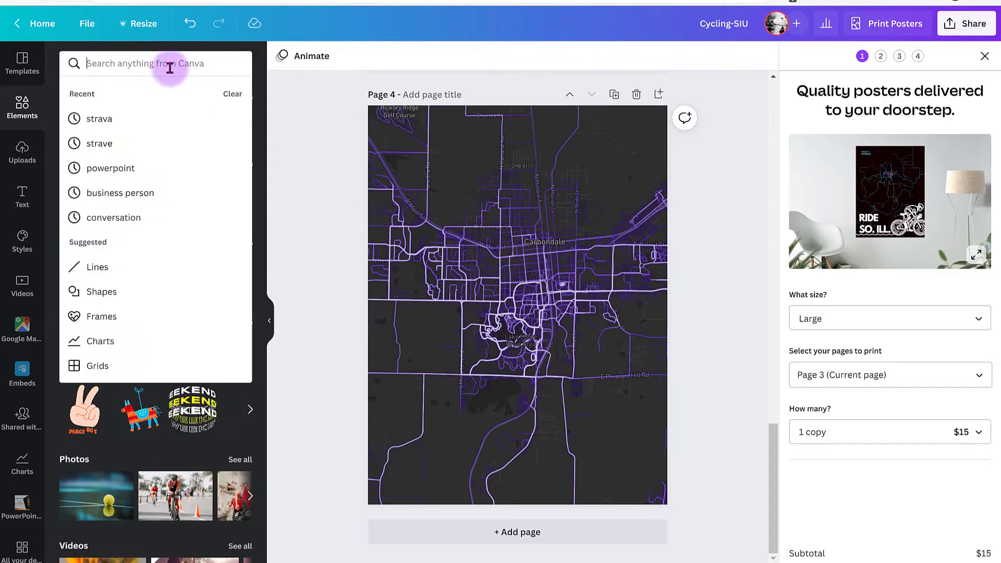
text(strava)
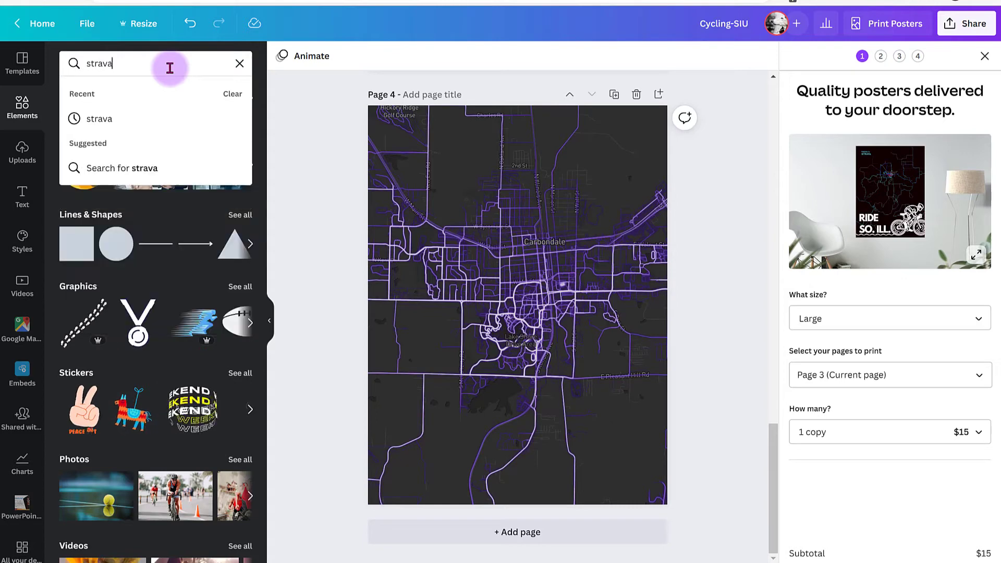
key(Return)
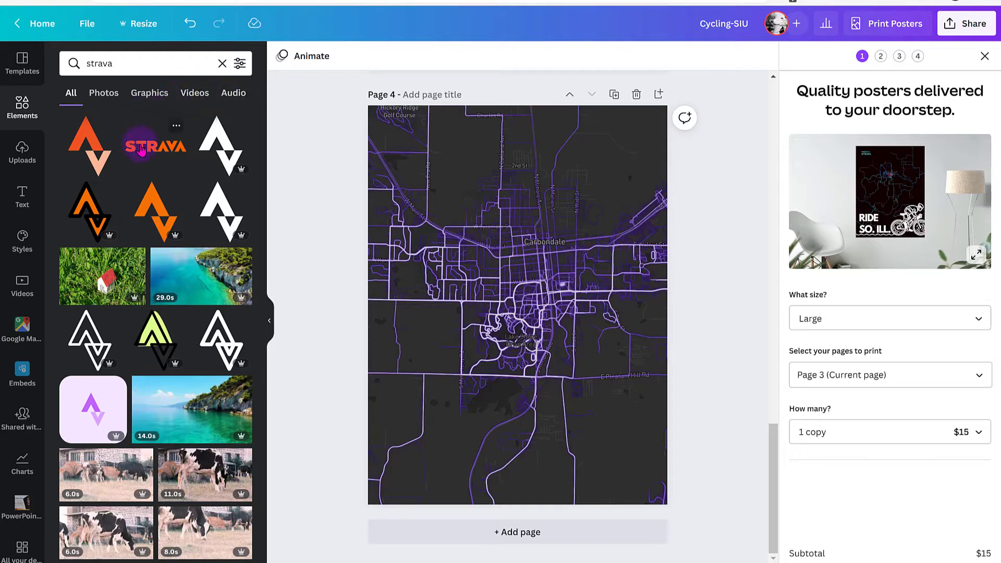
drag(148, 149, 446, 477)
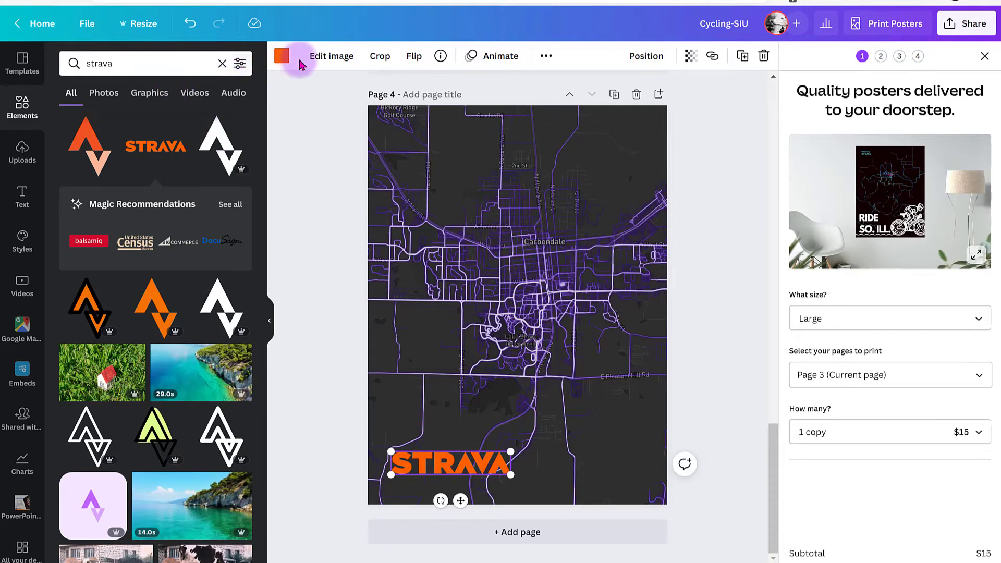
Add a heading reading "Carbondale" in the middle of the poster and enlarge it to font size 219
click(25, 191)
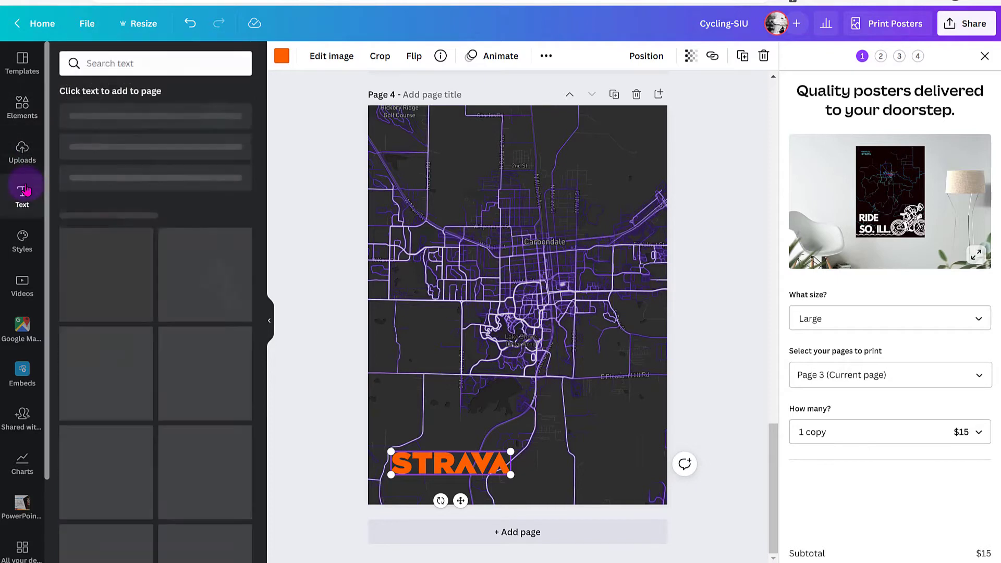
click(111, 120)
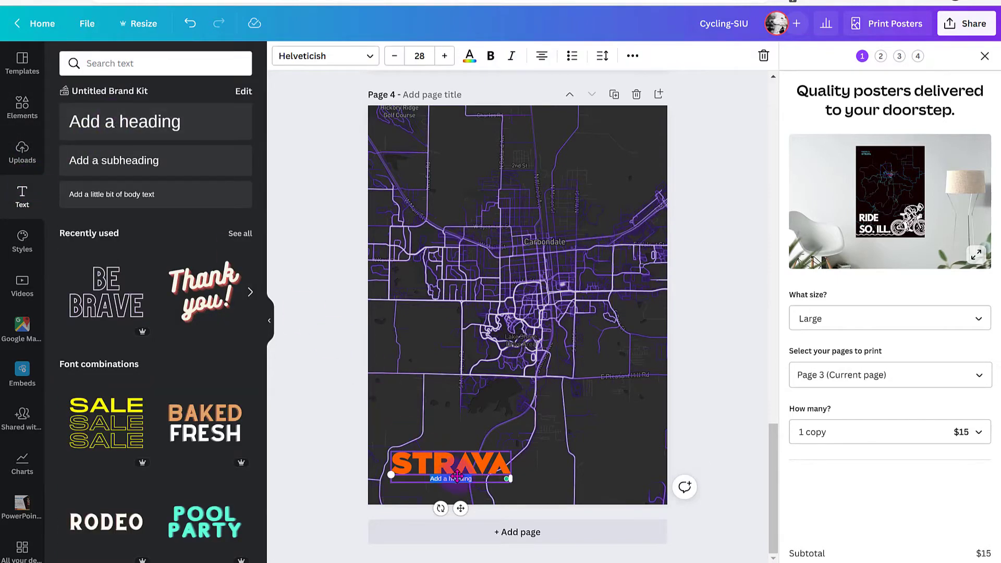
drag(498, 499, 512, 313)
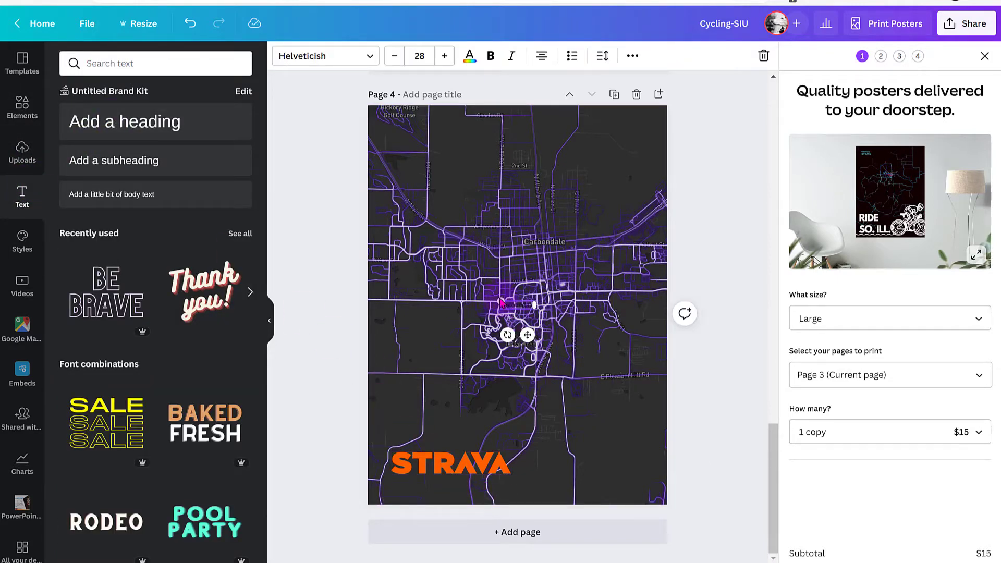
drag(421, 226, 438, 237)
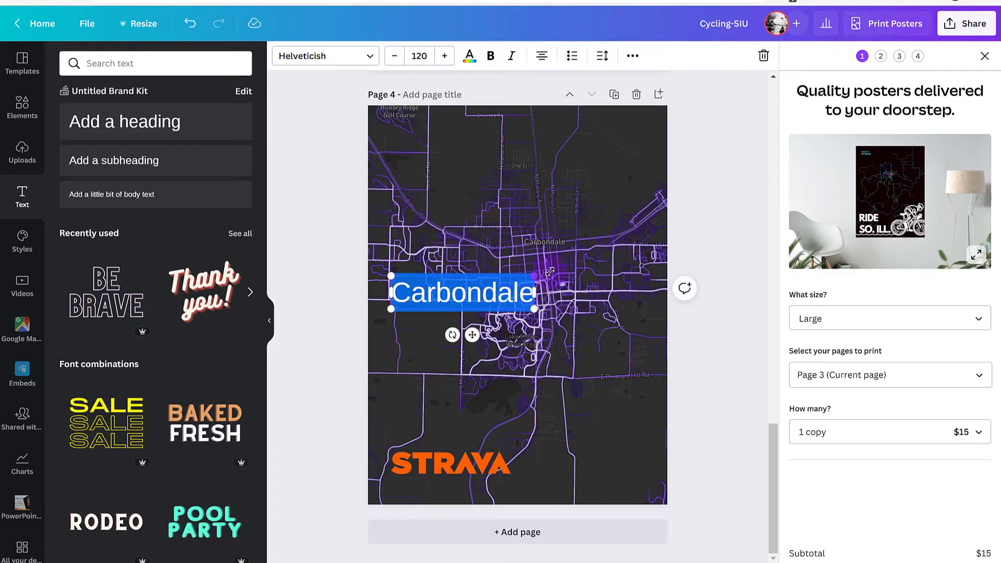
drag(549, 272, 663, 255)
Color the Carbondale heading white, move it just above the STRAVA logo and give it a black Background effect with roundness and spread 50
click(469, 56)
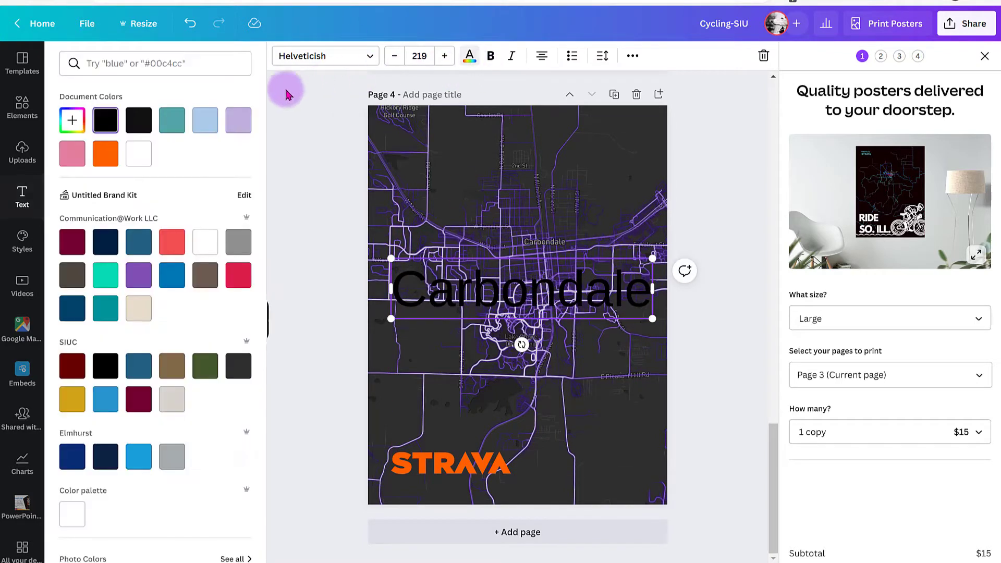
click(138, 153)
drag(577, 286, 587, 385)
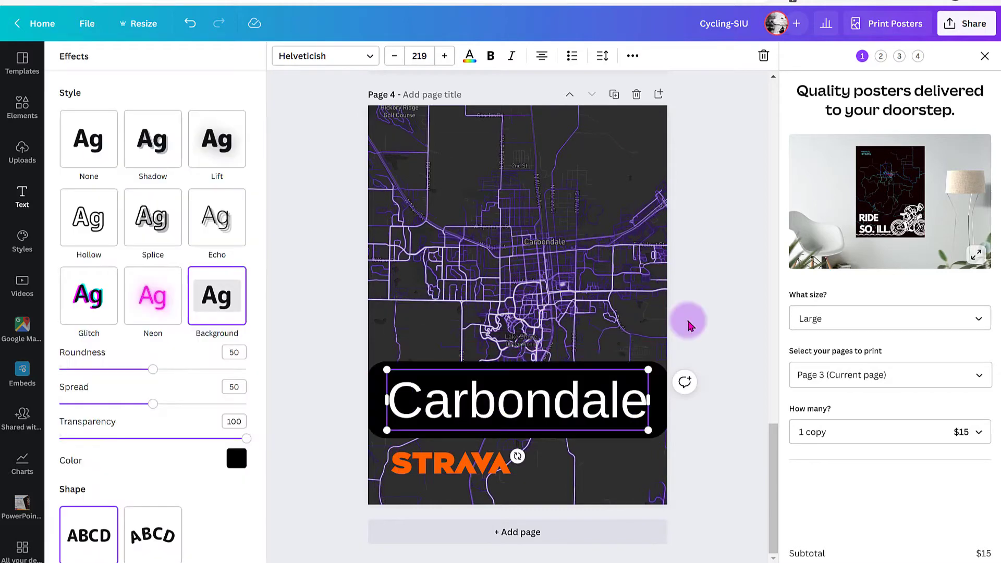
click(693, 320)
click(666, 389)
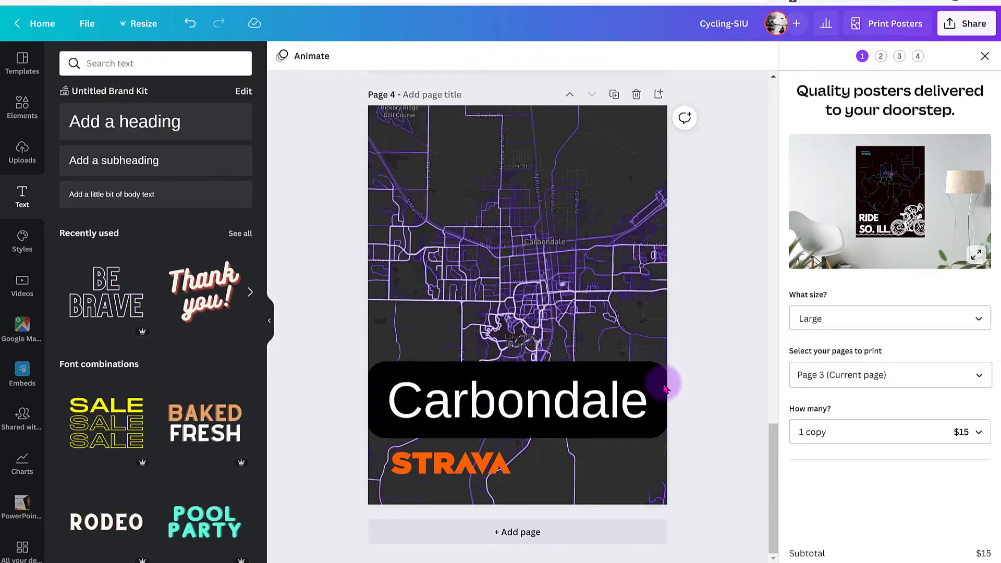
Examine the Shadow effect settings and shadow color options of the CYCLE title on page 1
scroll(536, 308, up, 5)
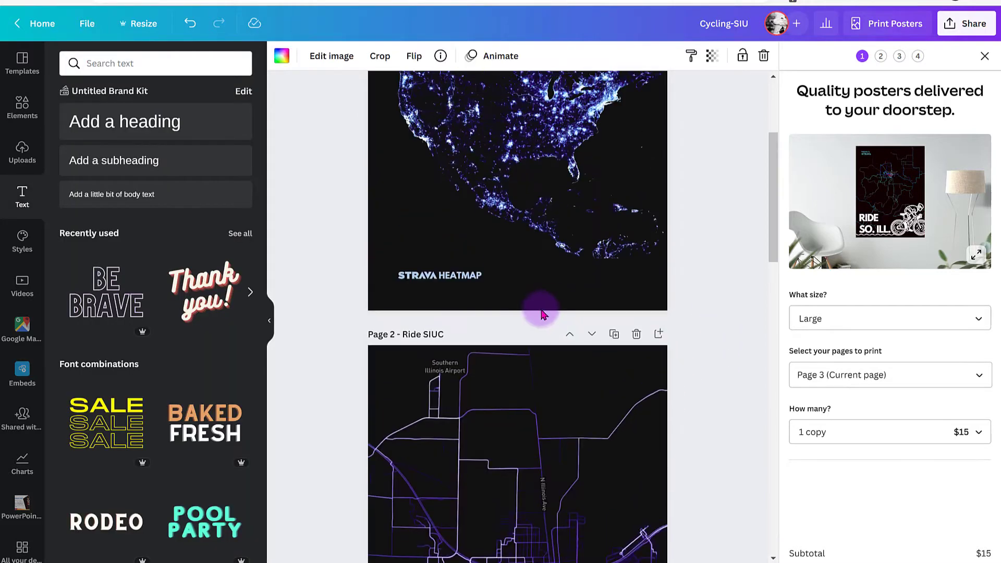
click(619, 140)
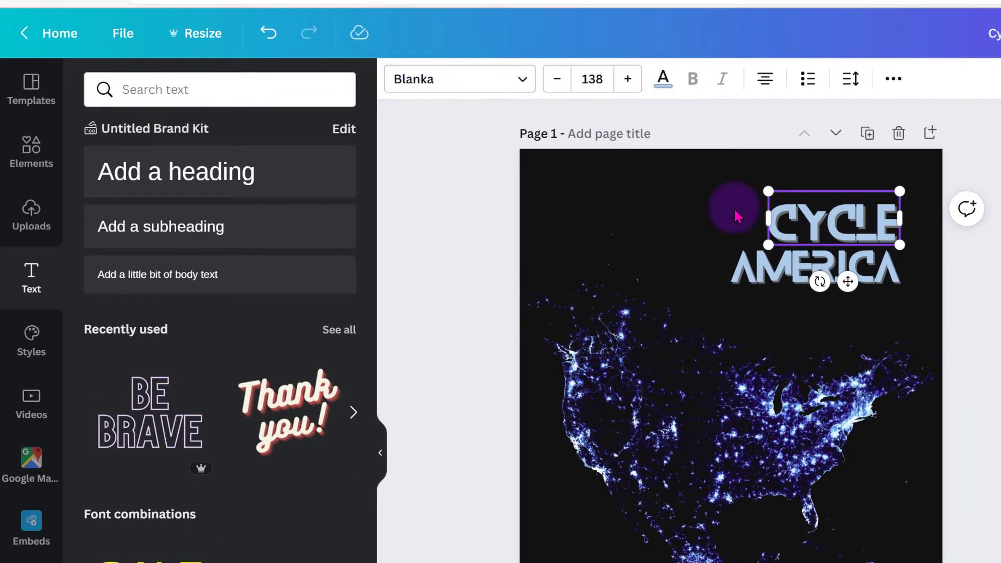
click(893, 79)
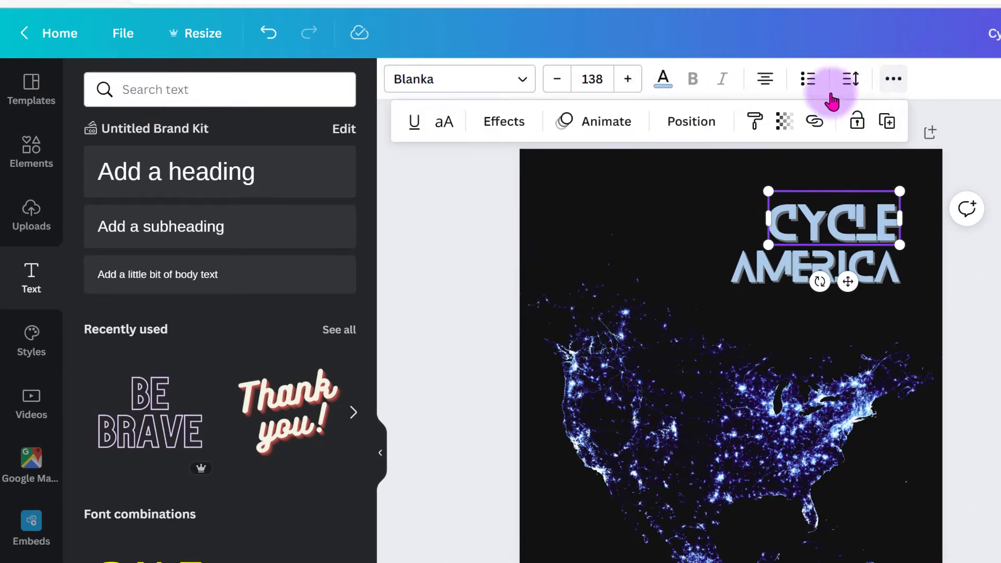
click(509, 123)
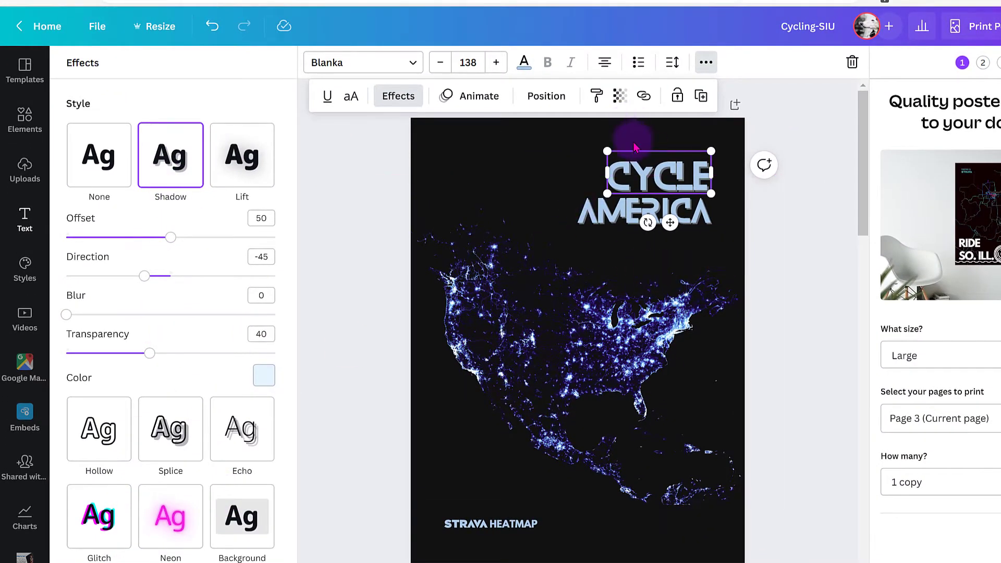
click(268, 378)
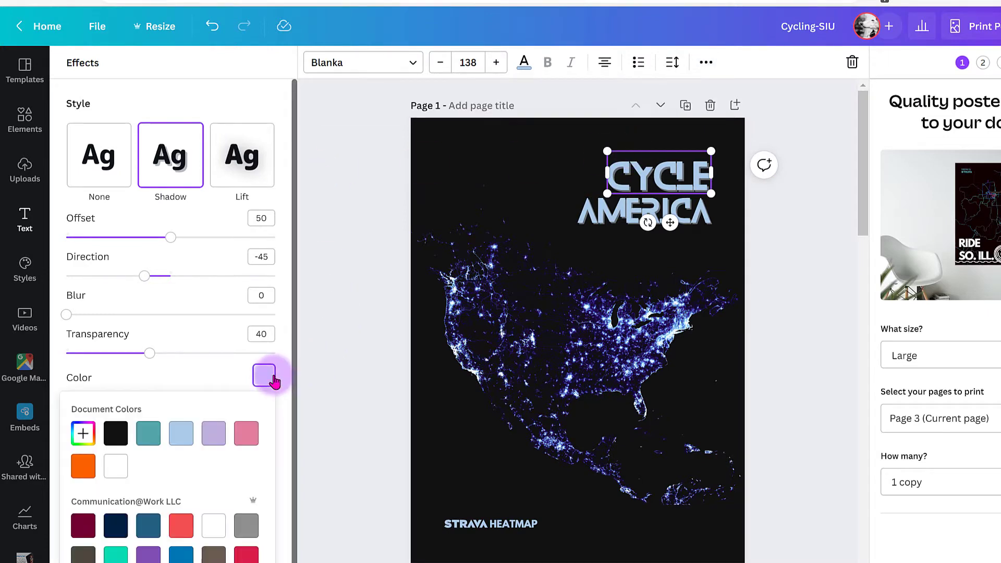
click(384, 339)
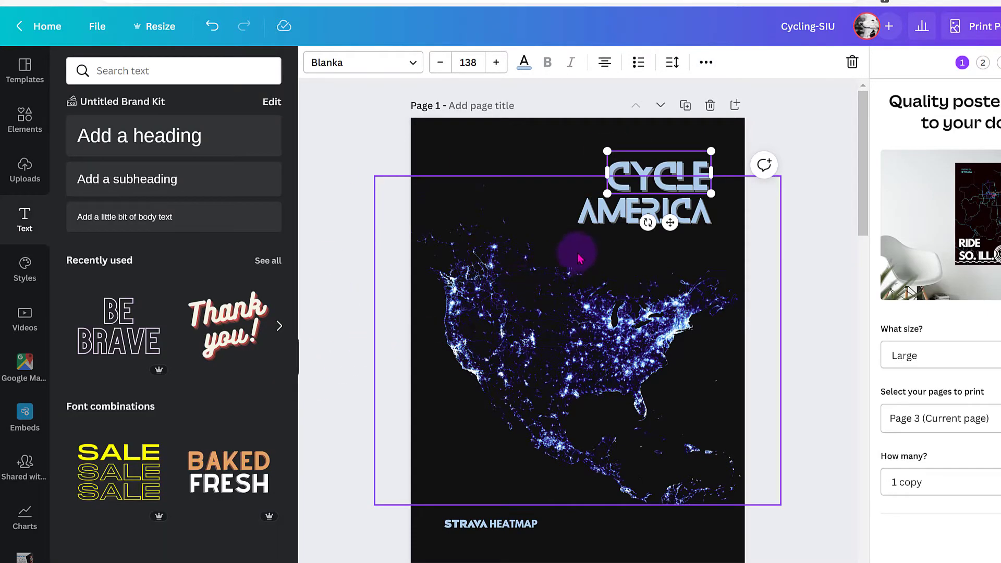
Try to sample a purple from the page 1 heatmap as the CYCLE title's text color with the eyedropper
click(524, 62)
scroll(190, 296, down, 5)
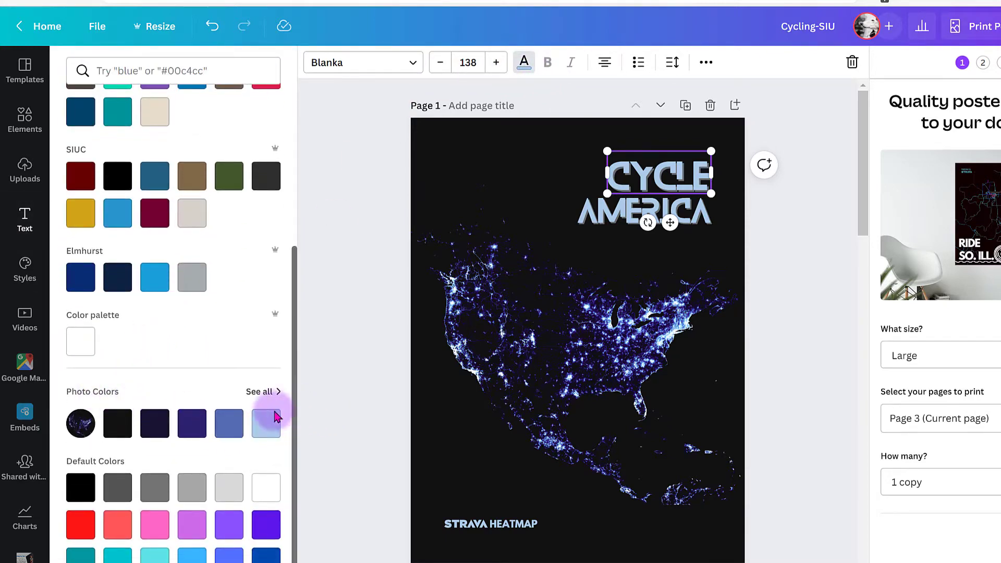
scroll(229, 406, up, 5)
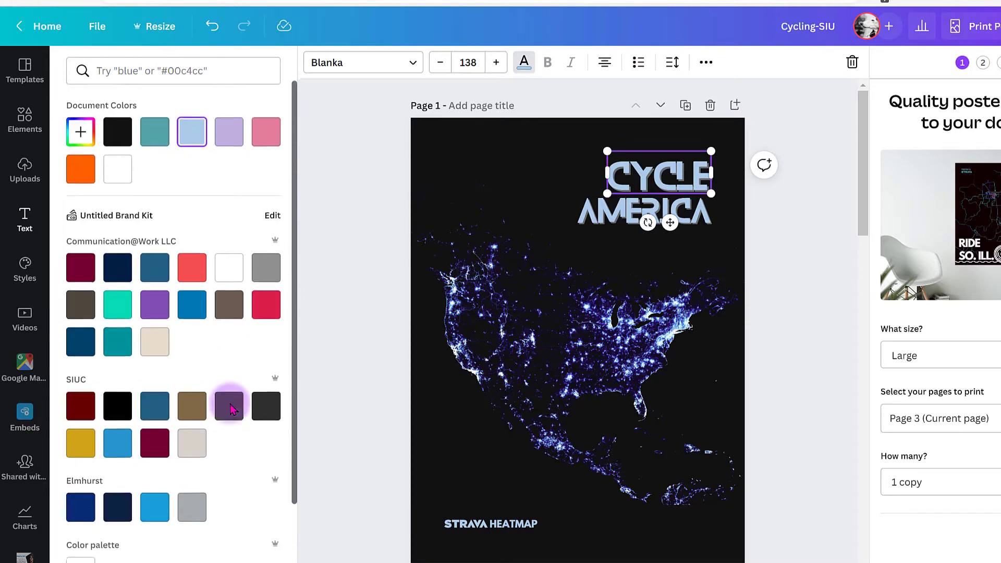
click(90, 140)
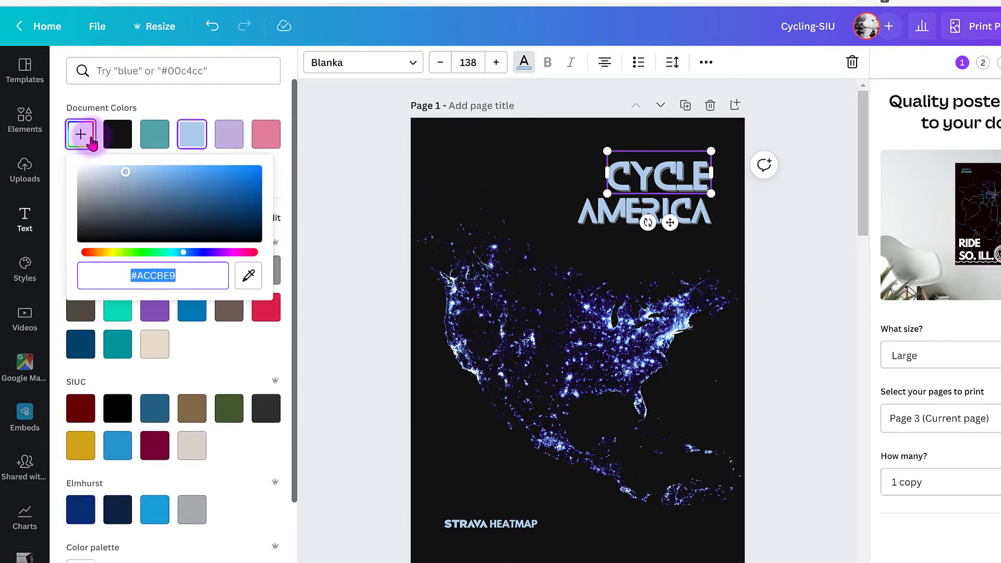
click(253, 276)
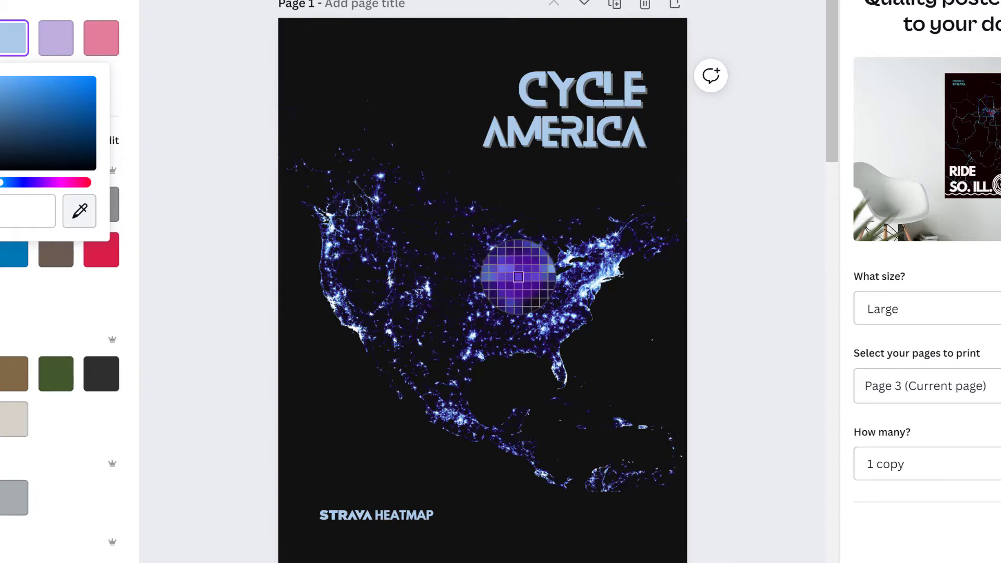
click(516, 269)
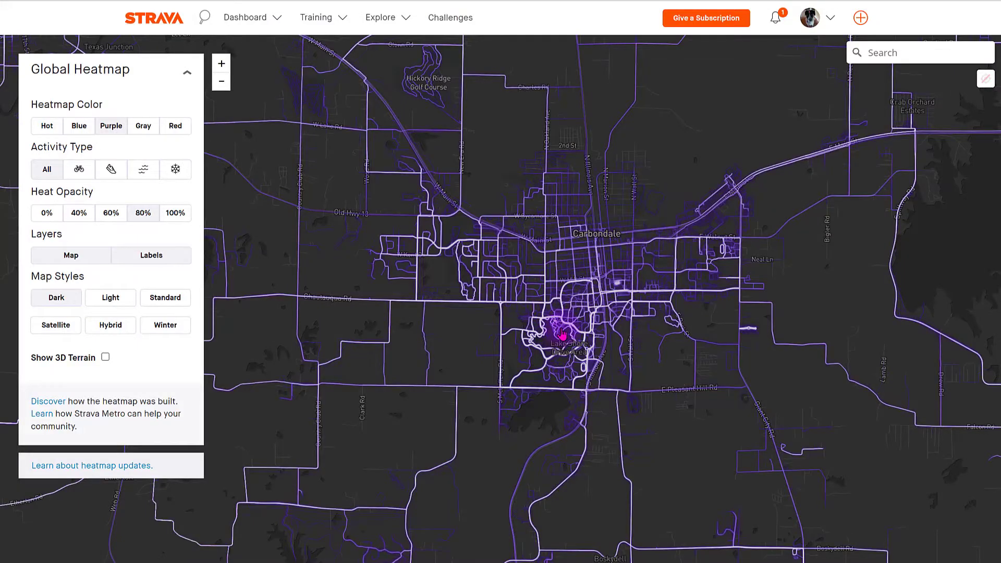
Zoom the Strava heatmap out to North America and insert a screen clipping of it into the blank Word document
scroll(563, 334, down, 10)
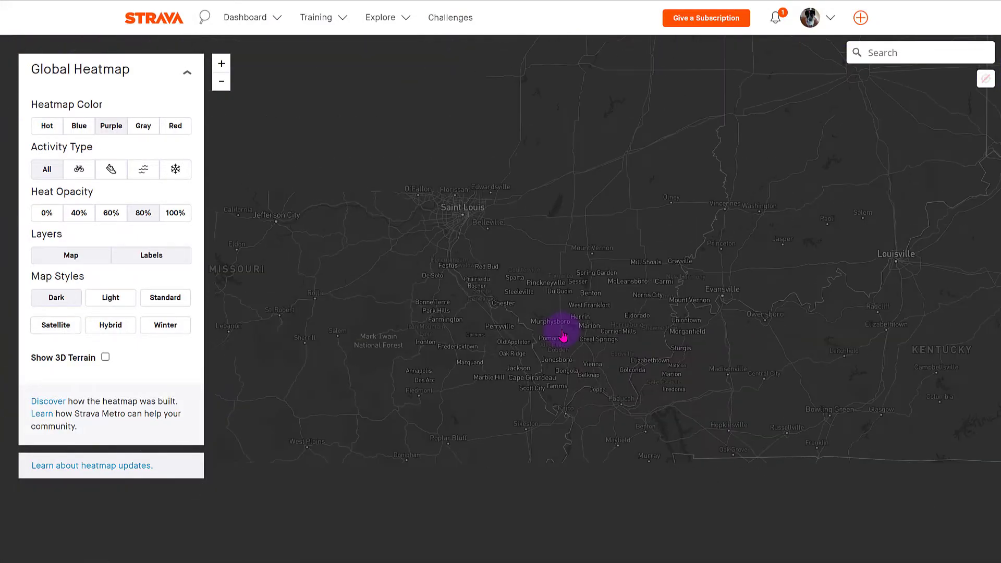
scroll(563, 334, down, 10)
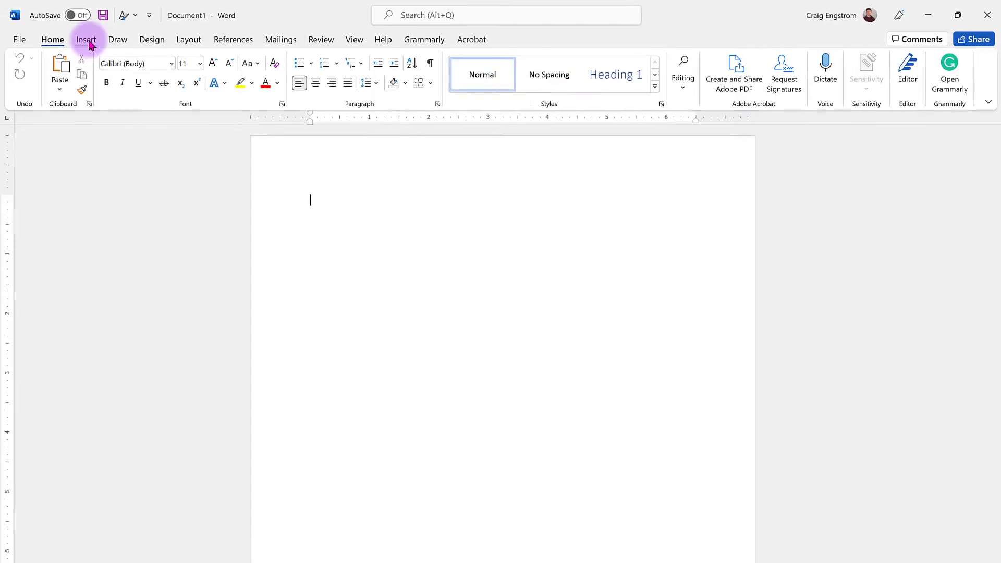
click(87, 38)
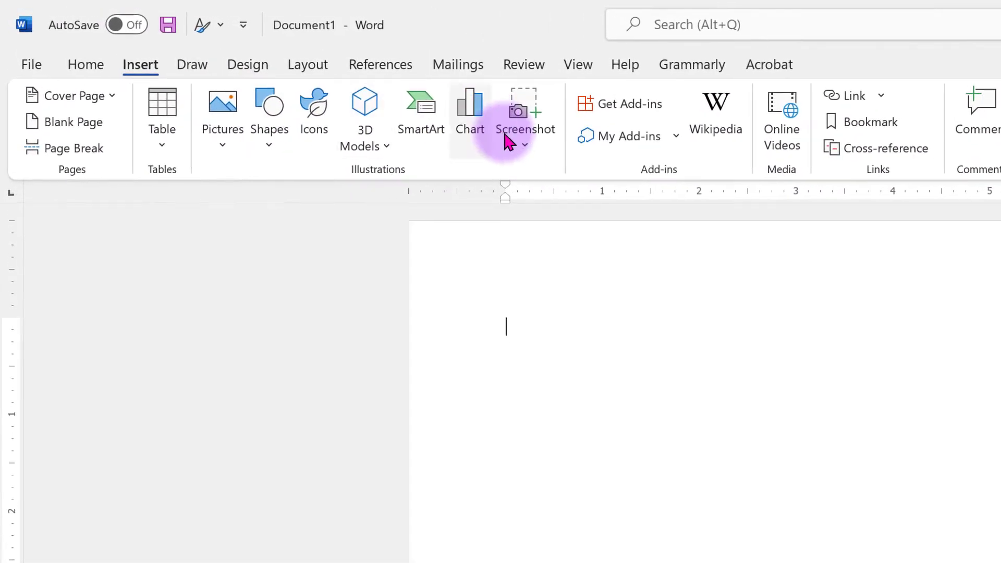
click(317, 89)
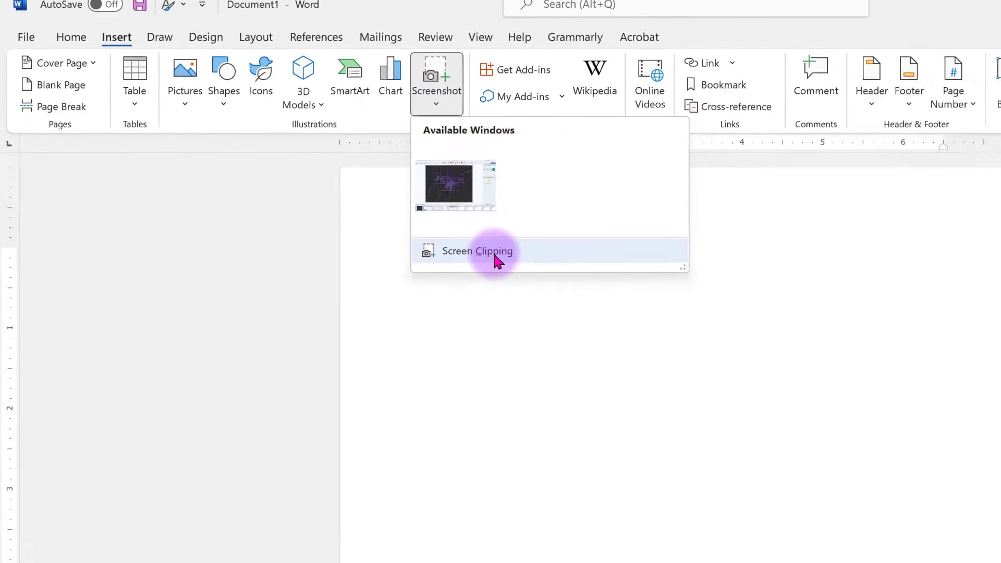
click(573, 322)
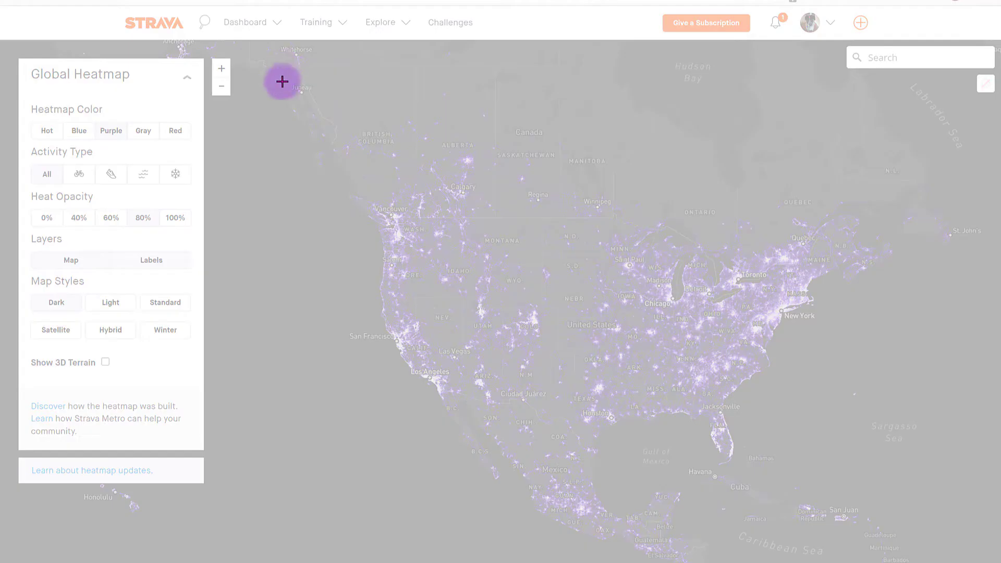
drag(286, 96, 886, 562)
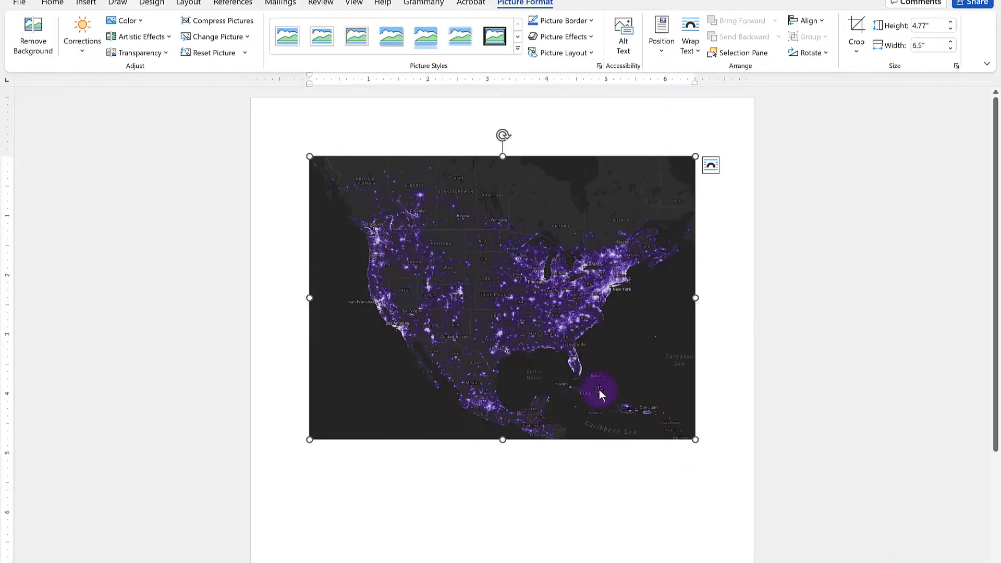
Switch to Canva, paste the North America clipping onto the blank page 2 and enlarge it past both side edges
key(alt+Tab)
key(alt+Tab)
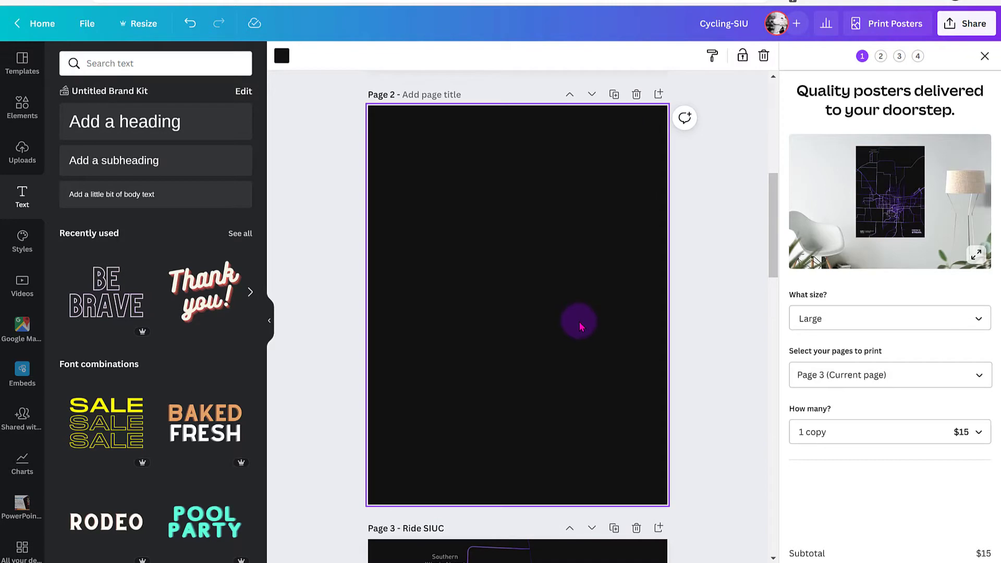
key(ctrl+v)
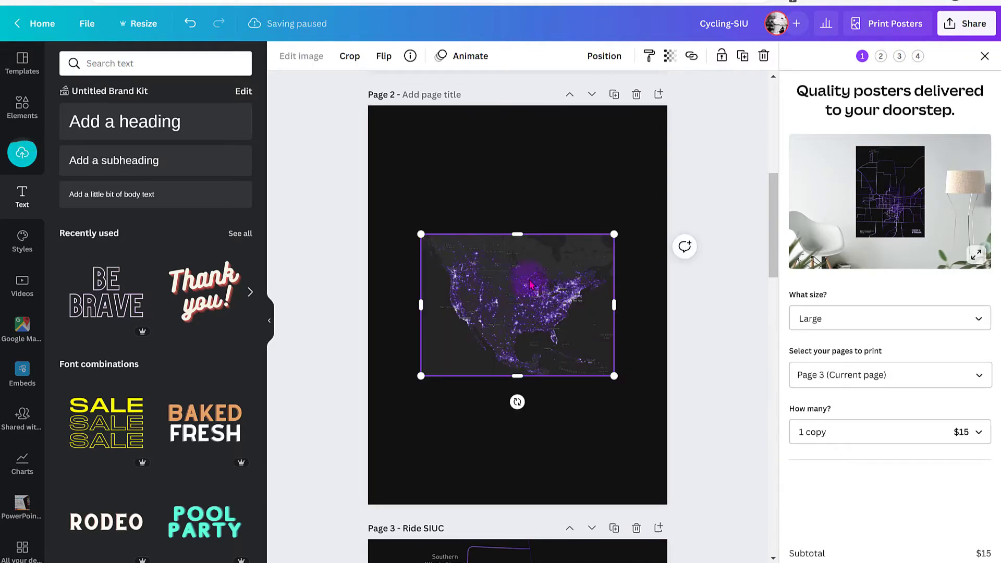
drag(421, 232, 355, 186)
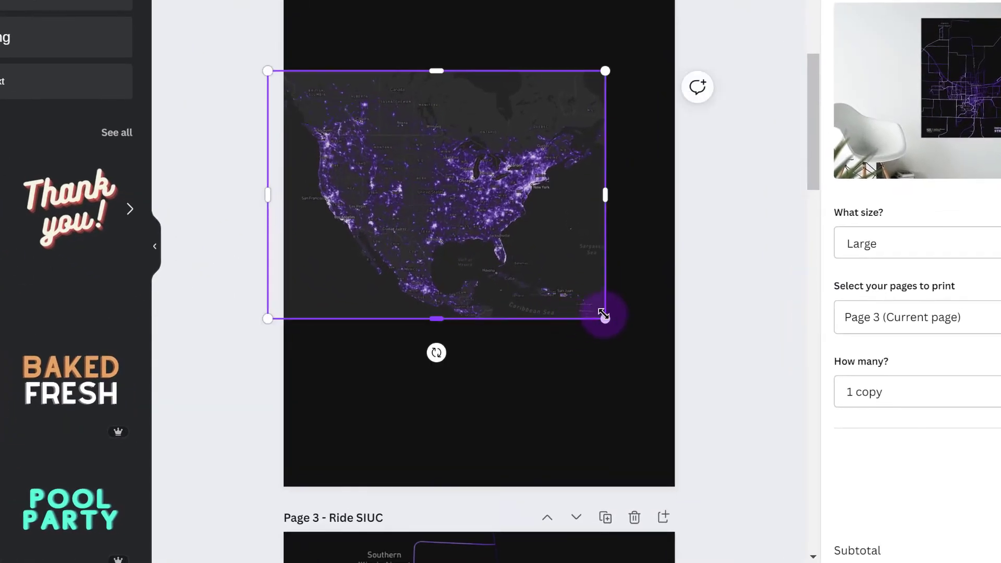
drag(603, 314, 693, 380)
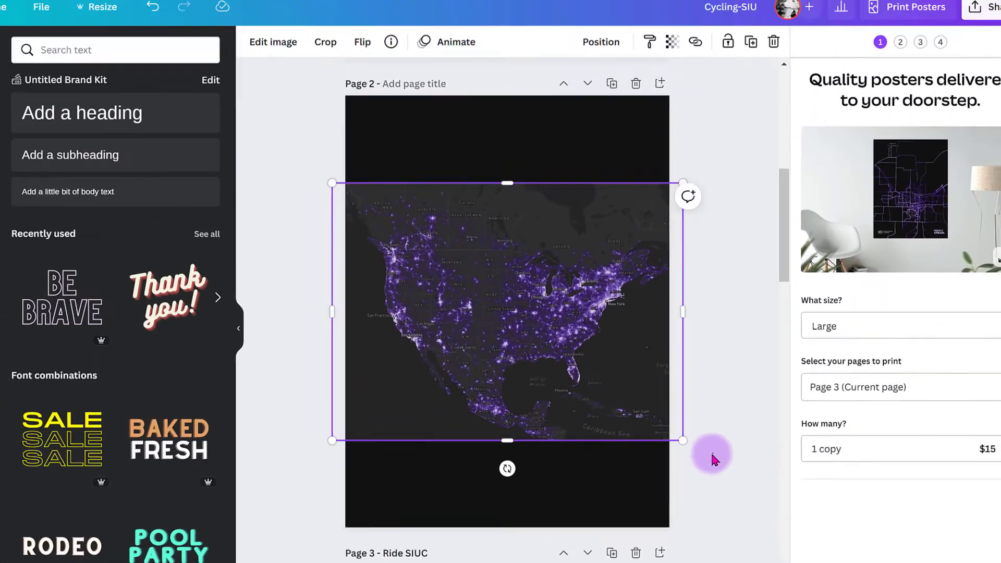
Set the page 2 background color to #242424 by sampling the dark gray of the map image
click(405, 8)
click(461, 179)
click(281, 94)
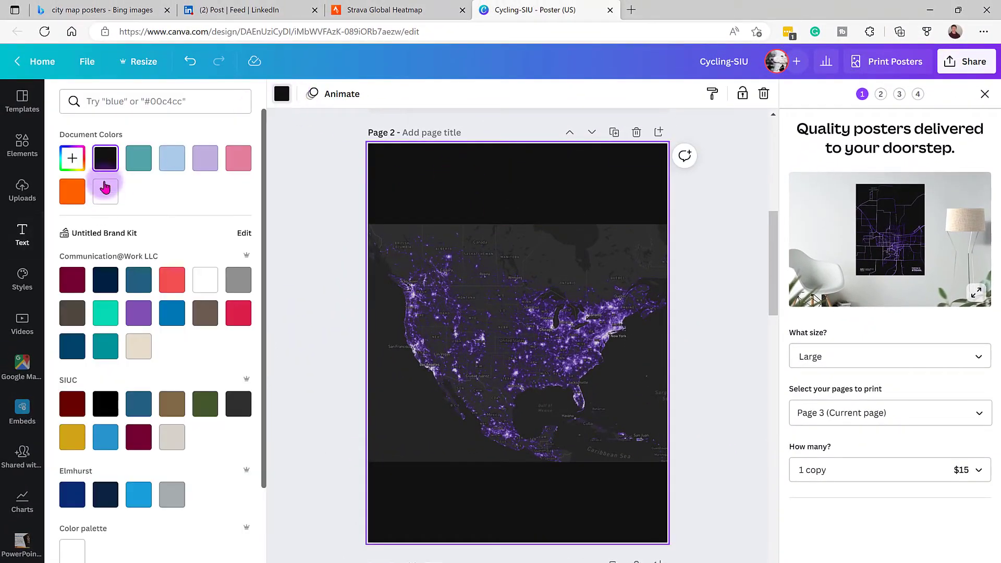
click(81, 164)
click(222, 284)
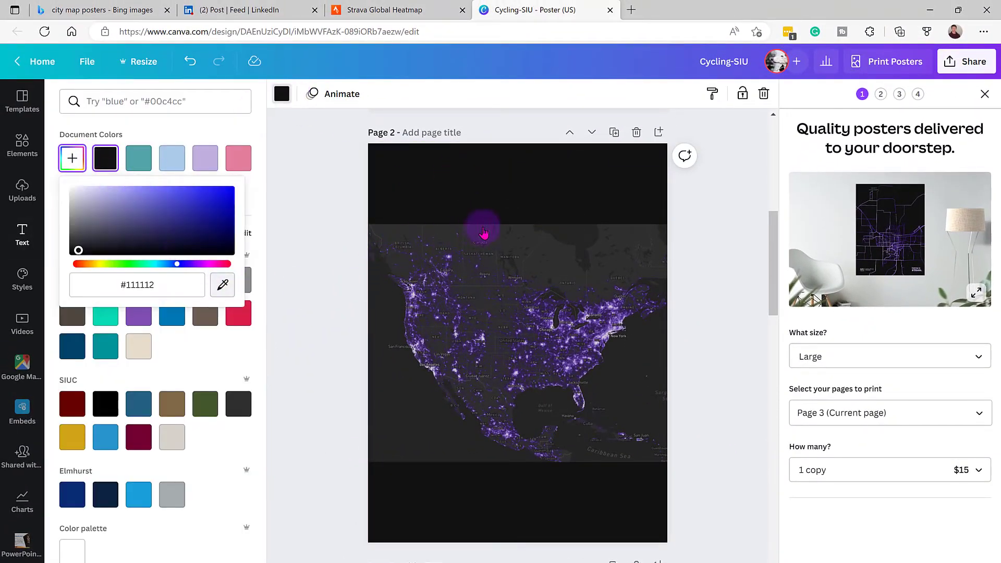
click(389, 334)
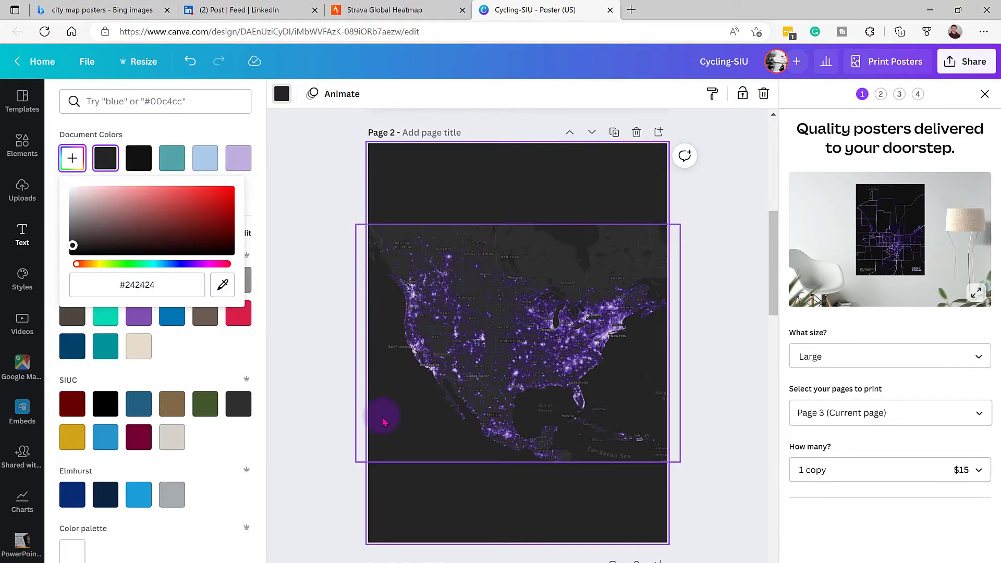
key(Escape)
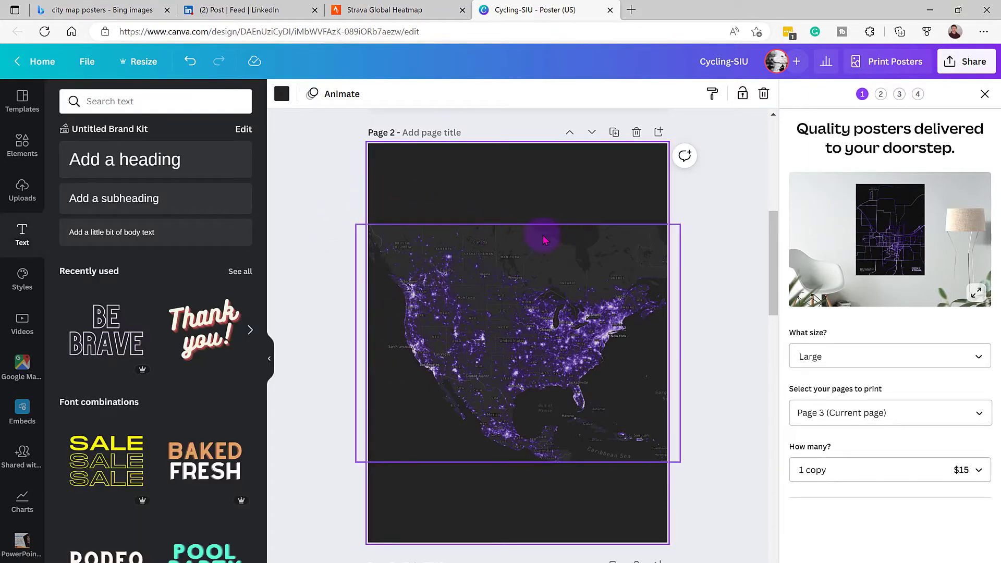
Remove the background from the North America heatmap image on page 2 with Background Remover
scroll(578, 259, up, 7)
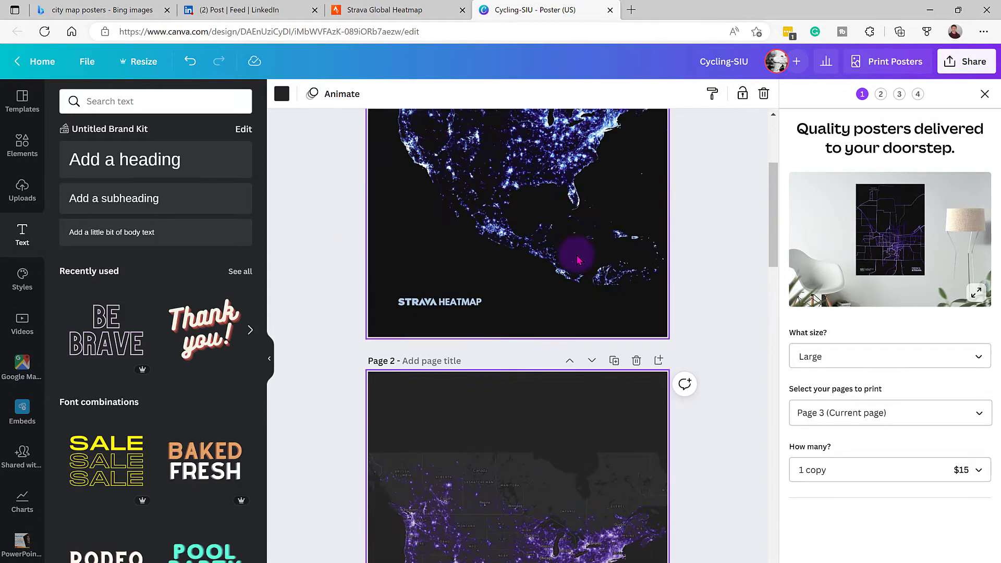
scroll(572, 256, down, 5)
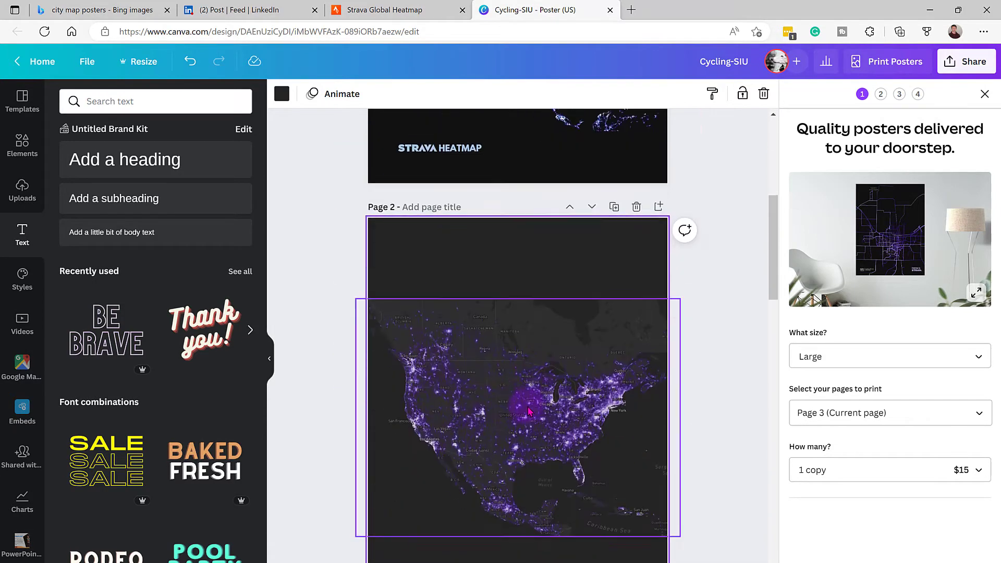
click(450, 324)
click(314, 98)
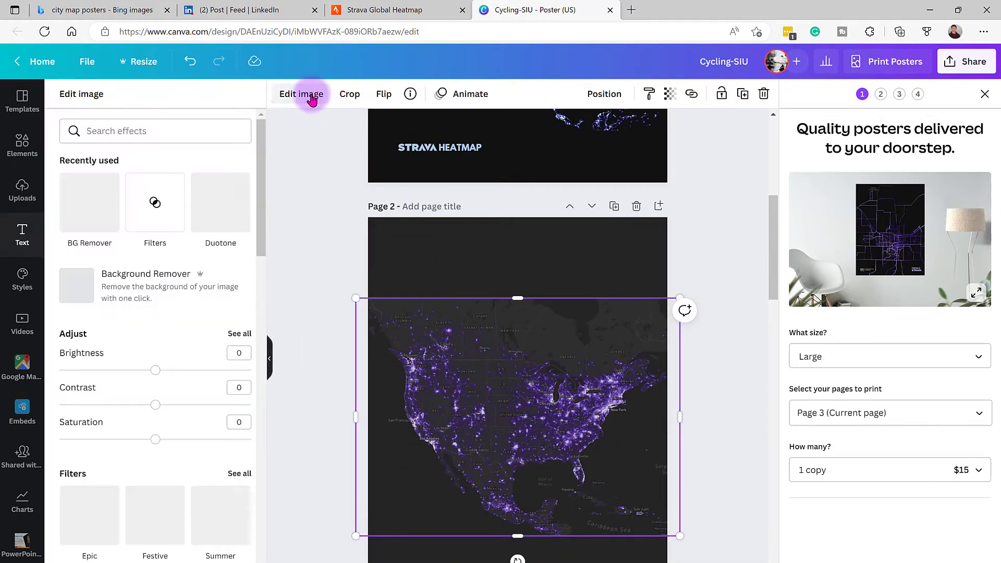
click(89, 288)
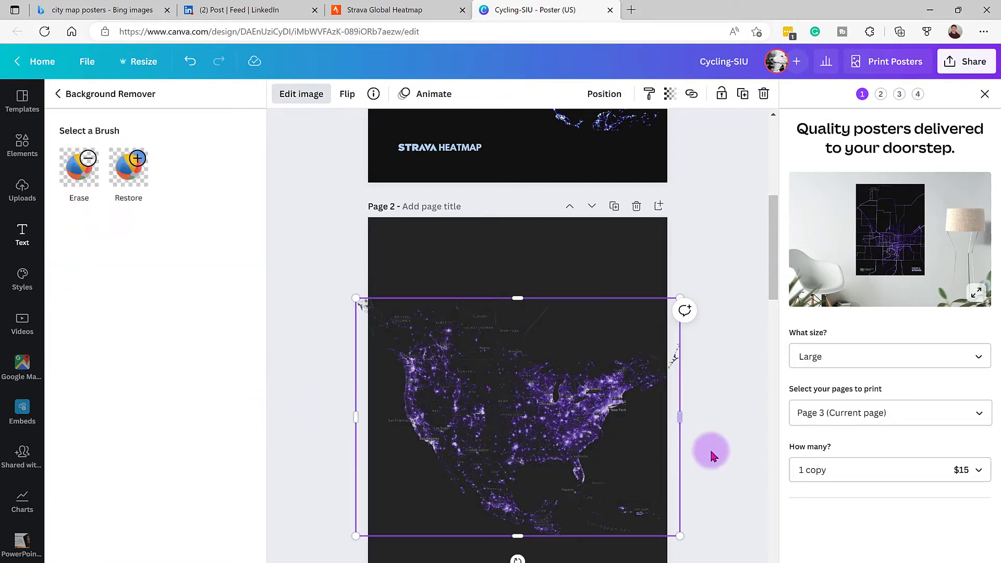
click(641, 333)
click(439, 241)
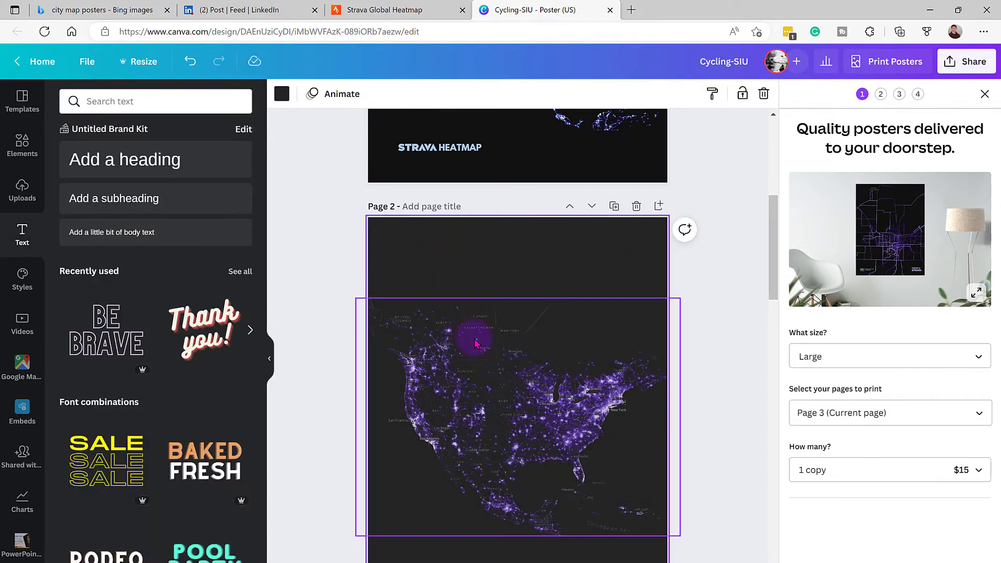
Close the poster printing options and replace the page 1 background with its heatmap image
click(985, 94)
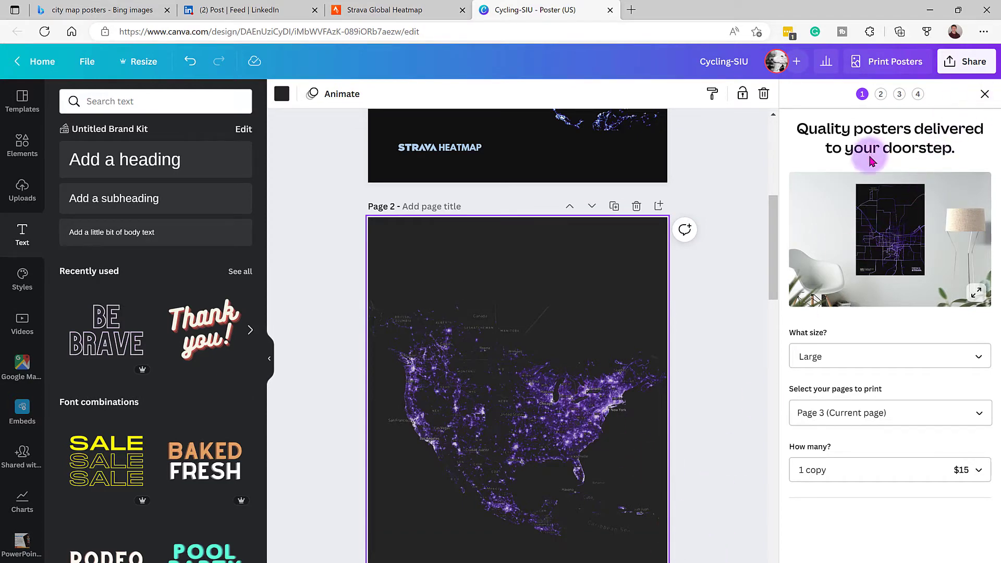
scroll(876, 312, up, 7)
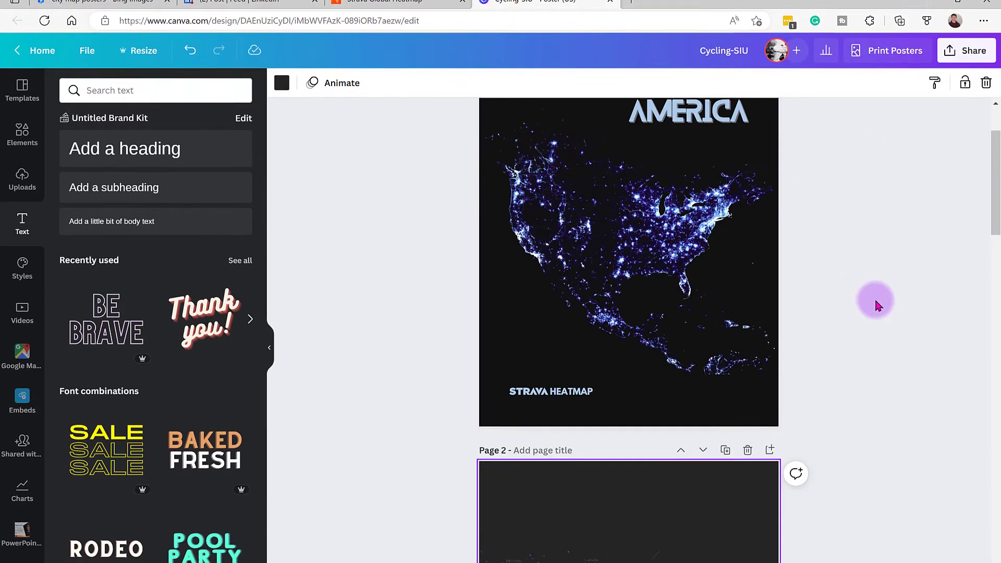
click(700, 282)
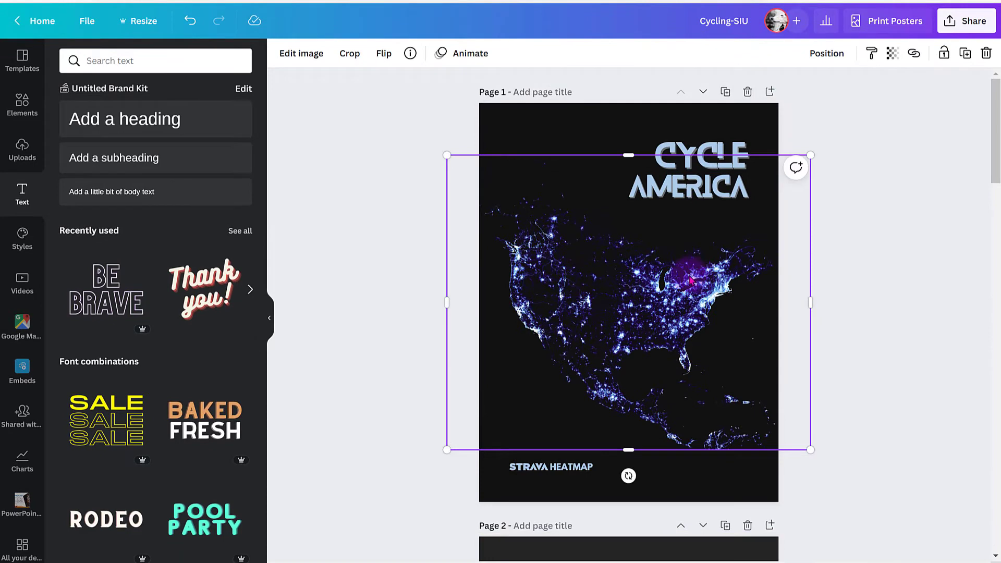
right_click(688, 280)
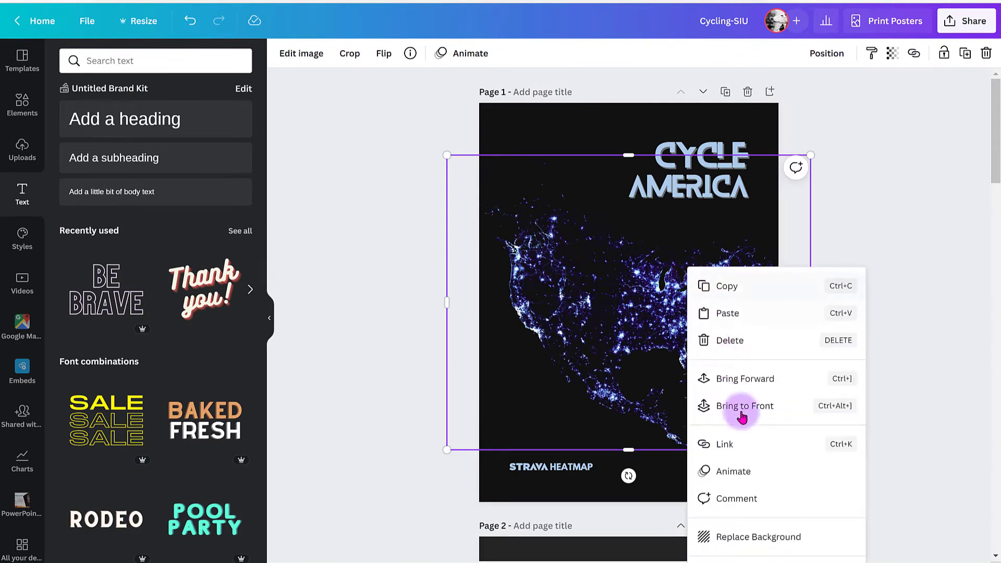
click(767, 539)
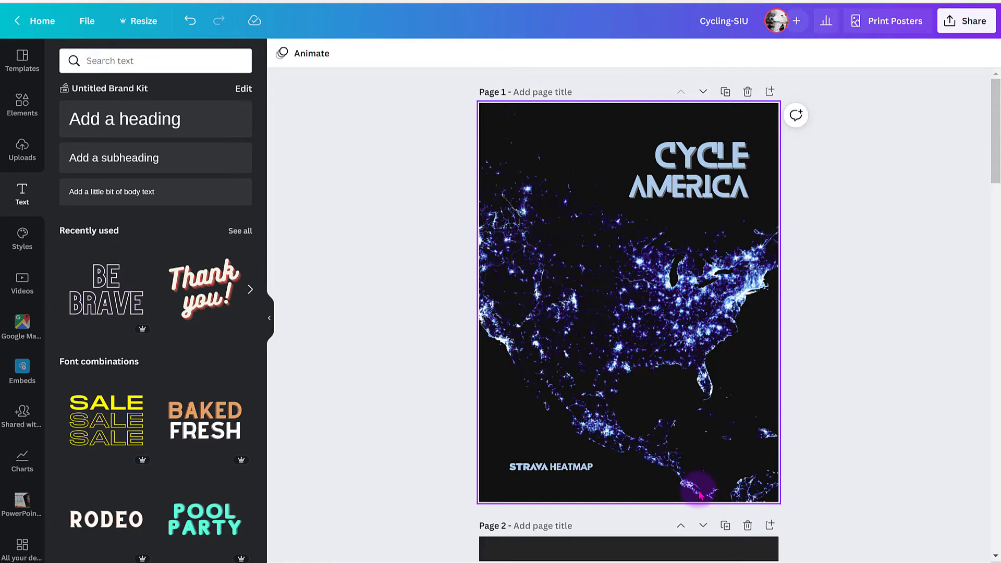
Undo the replacement of page 1's background with the heatmap image
key(ctrl+z)
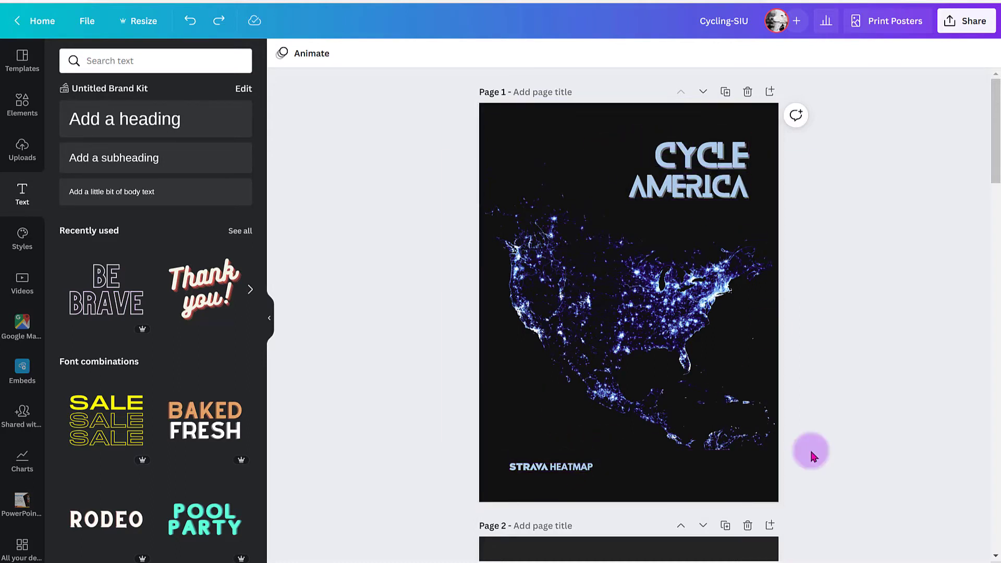
Add the orange Strava wordmark graphic to page 1 and recolor it light blue from the heatmap's photo colors
click(528, 467)
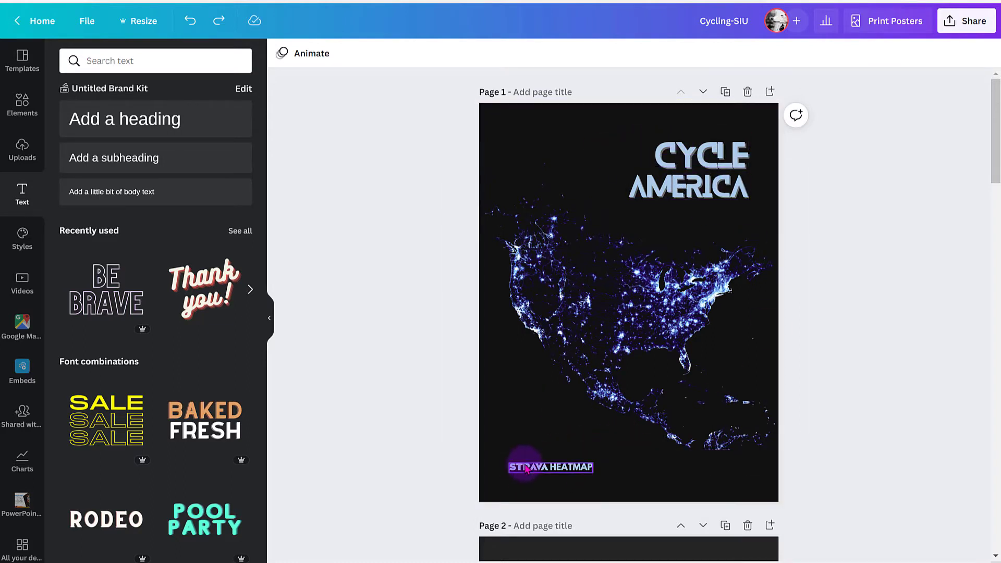
click(107, 62)
click(380, 141)
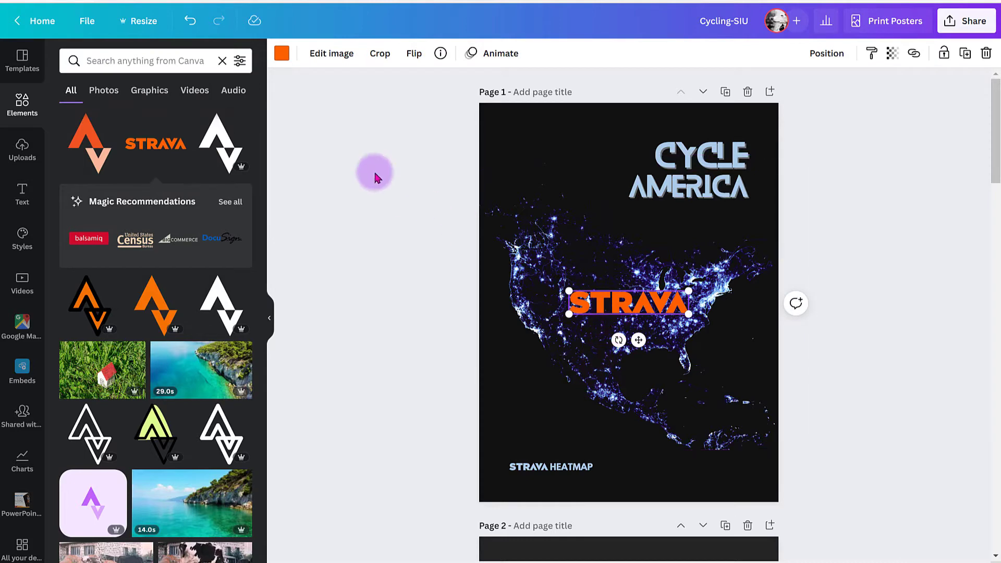
click(281, 56)
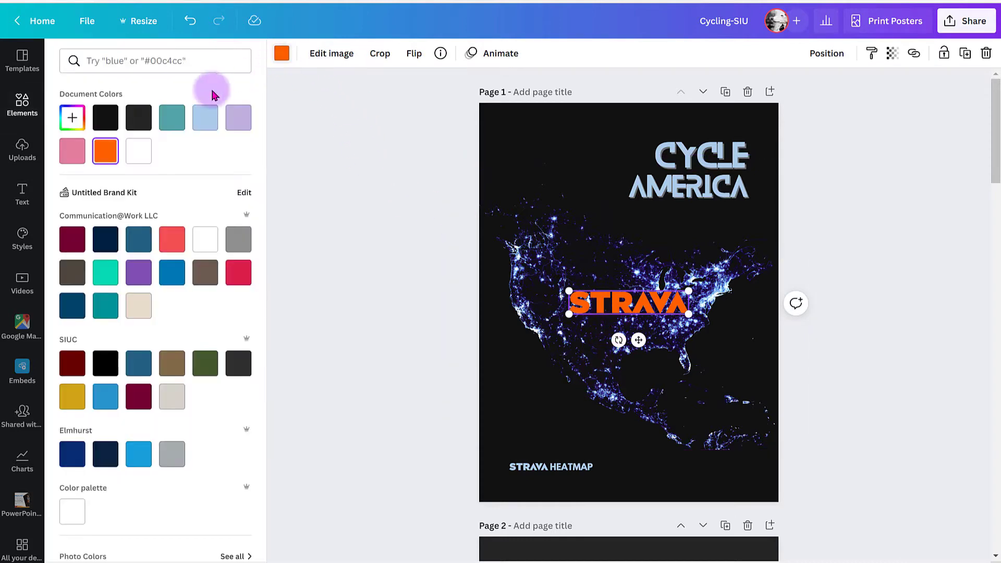
scroll(139, 307, down, 4)
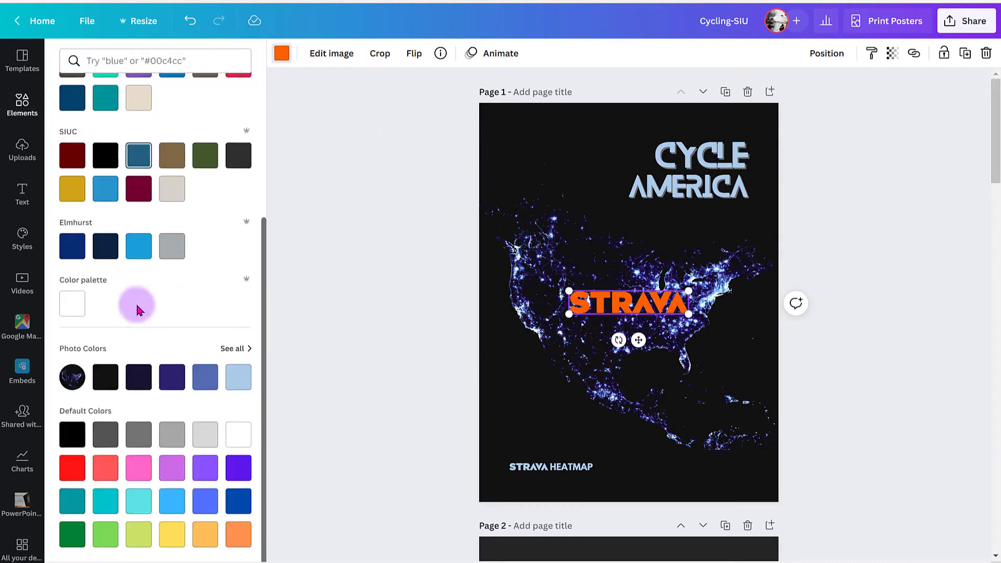
click(235, 382)
Shrink the added Strava wordmark and left-align it just above the STRAVA HEATMAP caption on page 1
drag(616, 297, 554, 451)
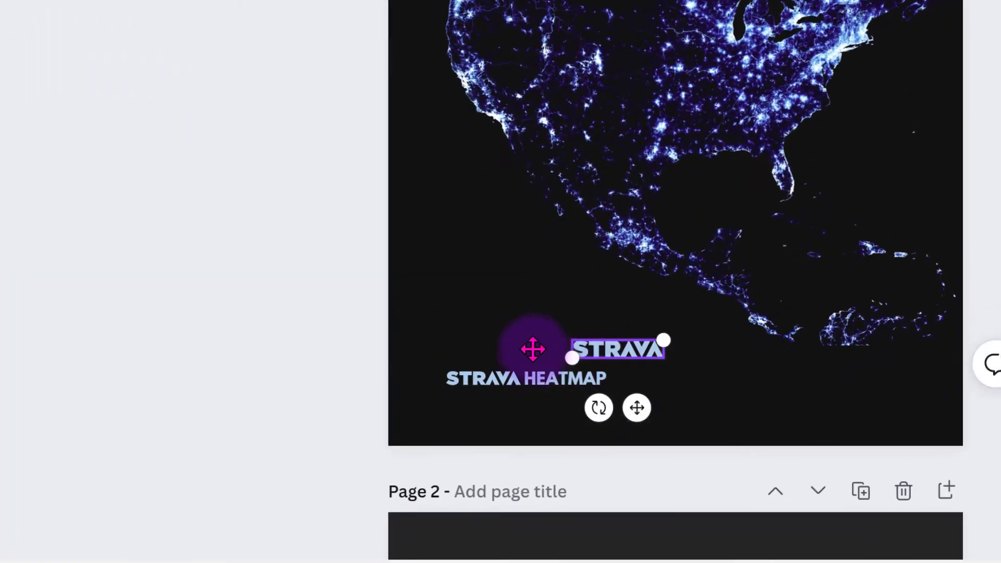
drag(599, 349, 472, 355)
click(560, 384)
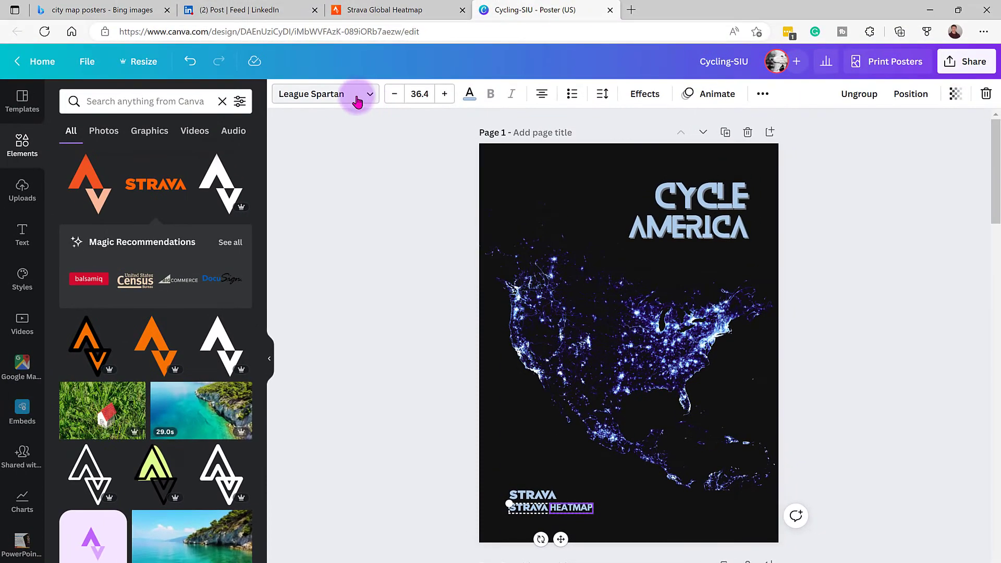
click(577, 443)
Show rulers and guides for the poster design and bring the STRAVA HEATMAP caption into close view
key(ctrl+plus)
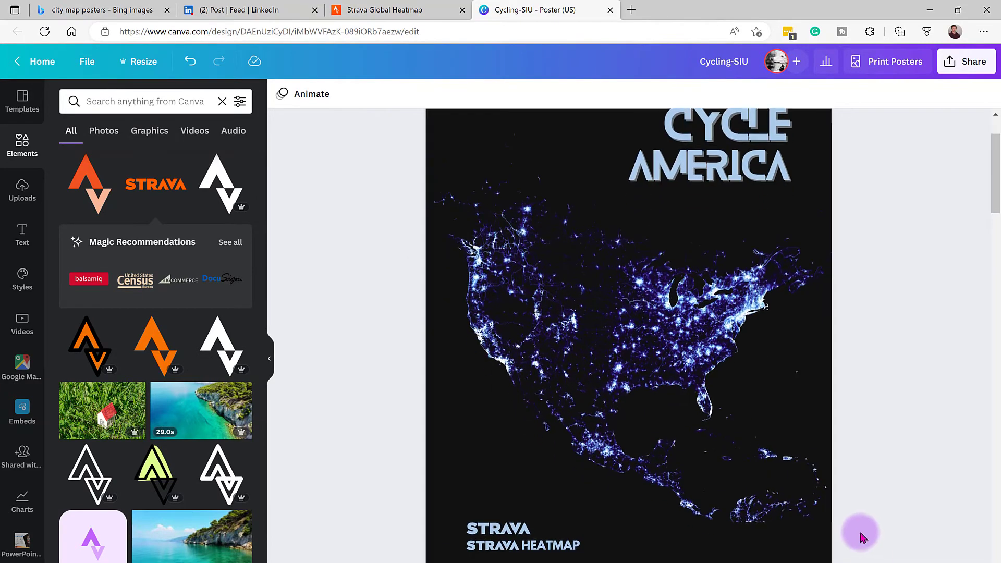
scroll(860, 531, down, 3)
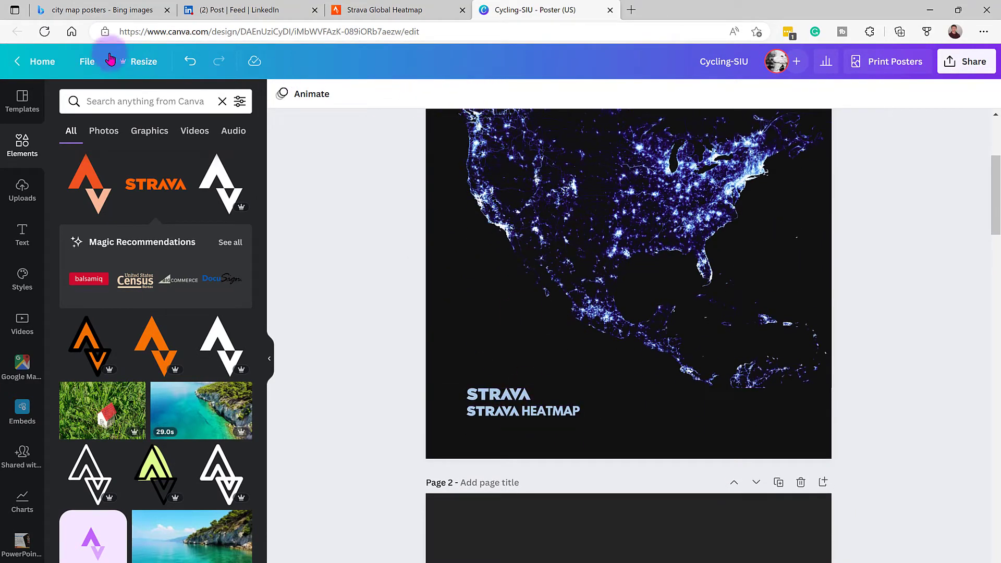
click(75, 65)
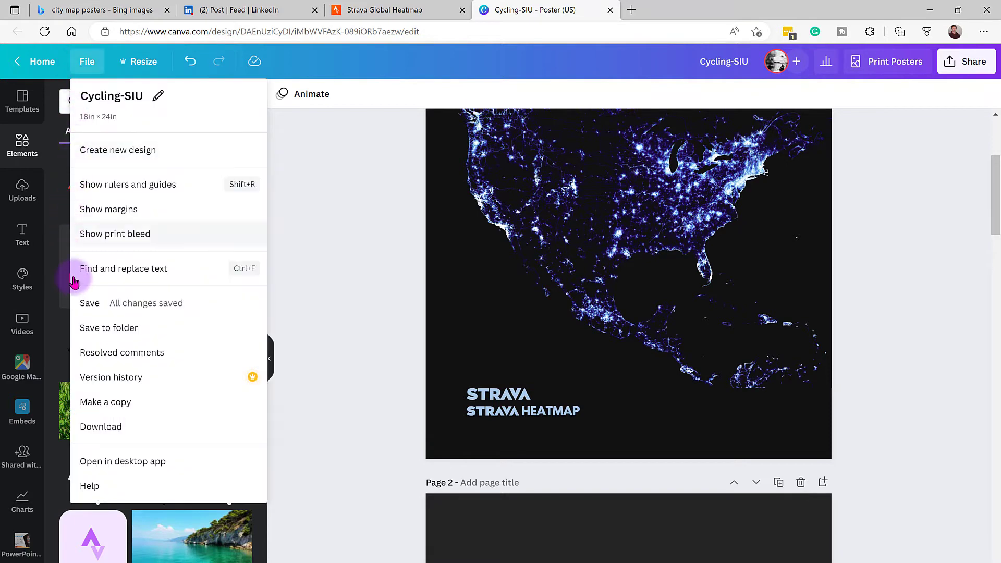
click(140, 193)
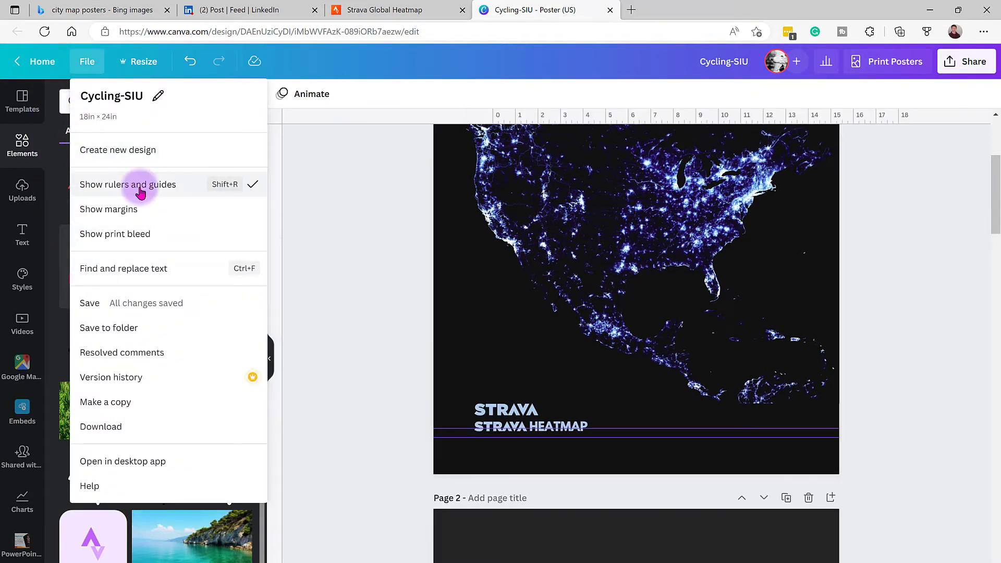
click(602, 399)
key(ctrl+plus)
key(ctrl+plus)
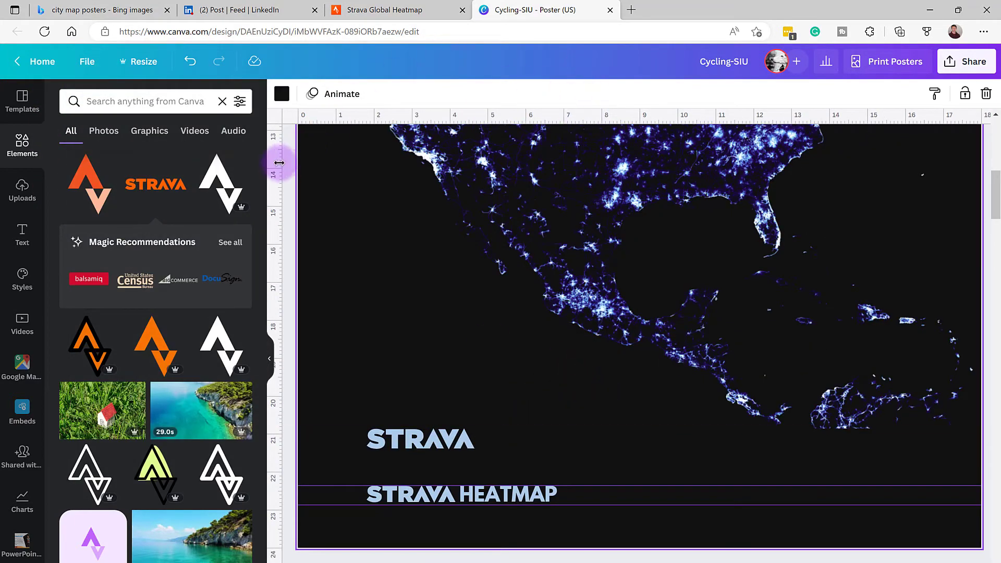
mouse_move(277, 161)
mouse_down()
mouse_move(380, 160)
mouse_move(272, 157)
mouse_up()
click(88, 62)
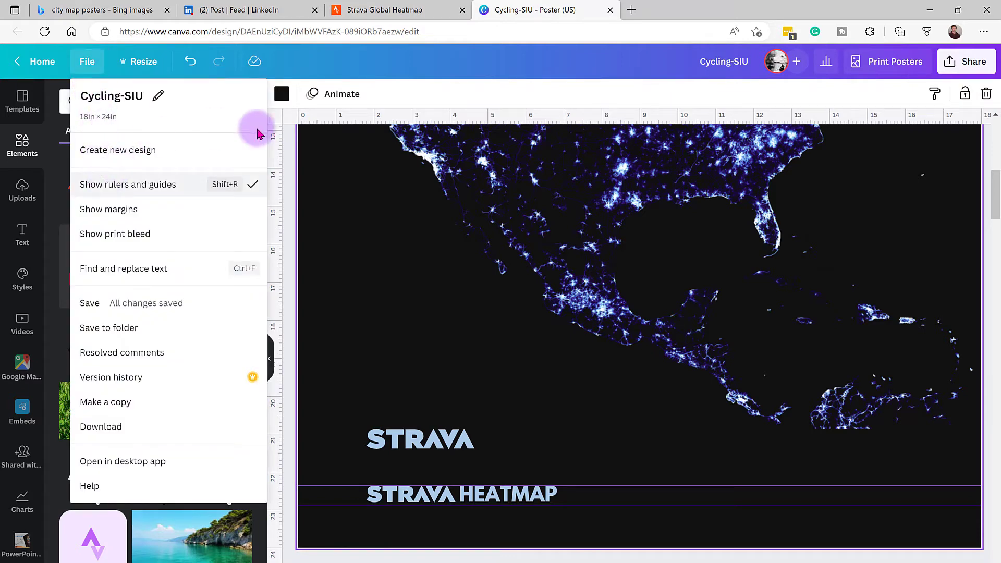
Enlarge the grouped STRAVA HEATMAP caption on page 1 slightly, to a text size of 37.6
click(478, 506)
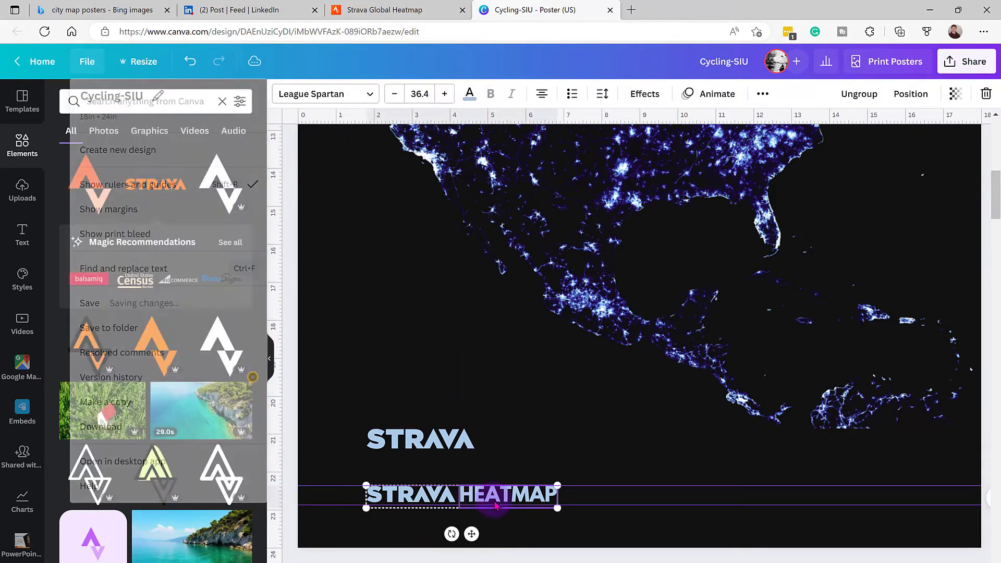
click(480, 477)
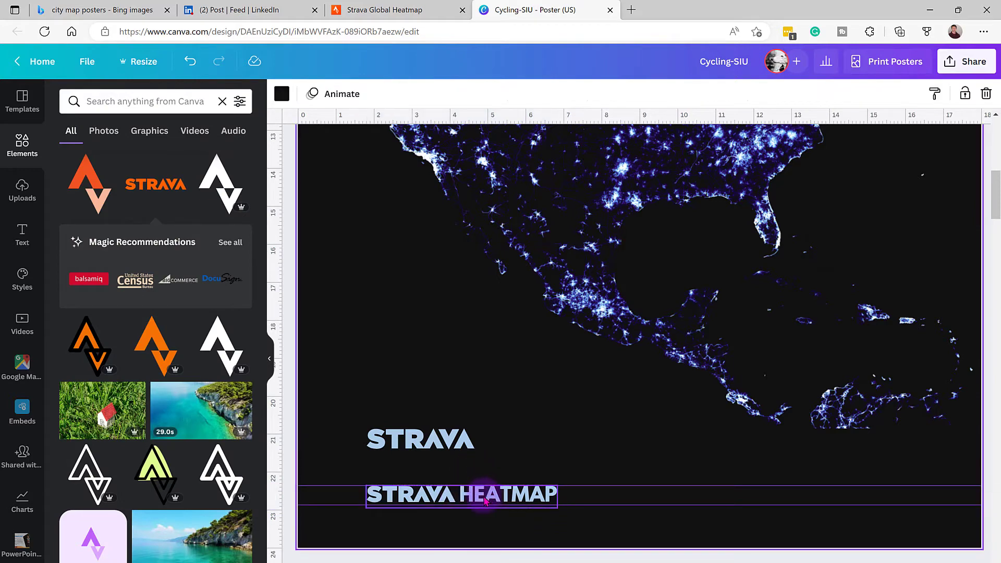
click(436, 503)
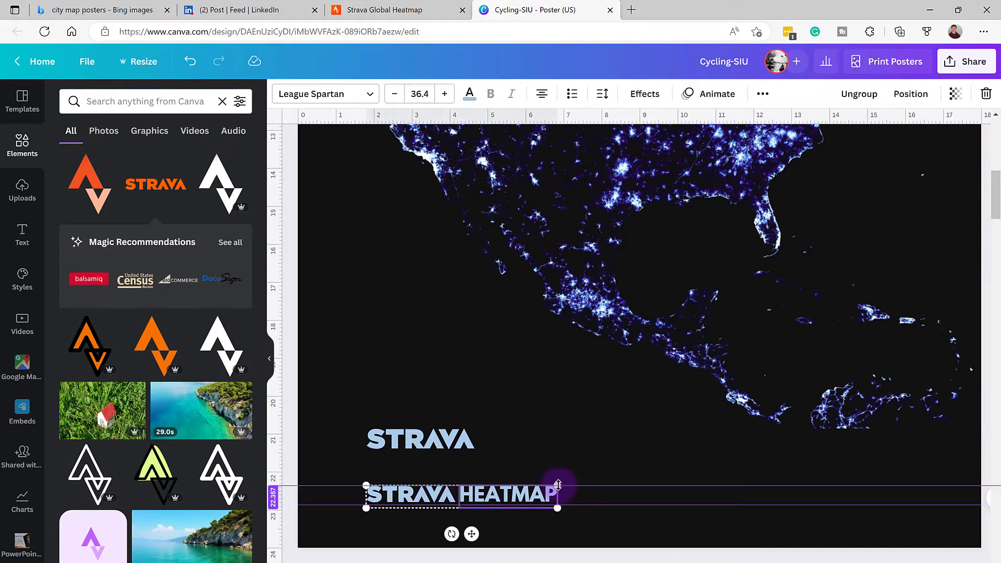
mouse_move(364, 482)
mouse_down()
mouse_move(328, 447)
mouse_move(386, 474)
mouse_move(360, 463)
mouse_up()
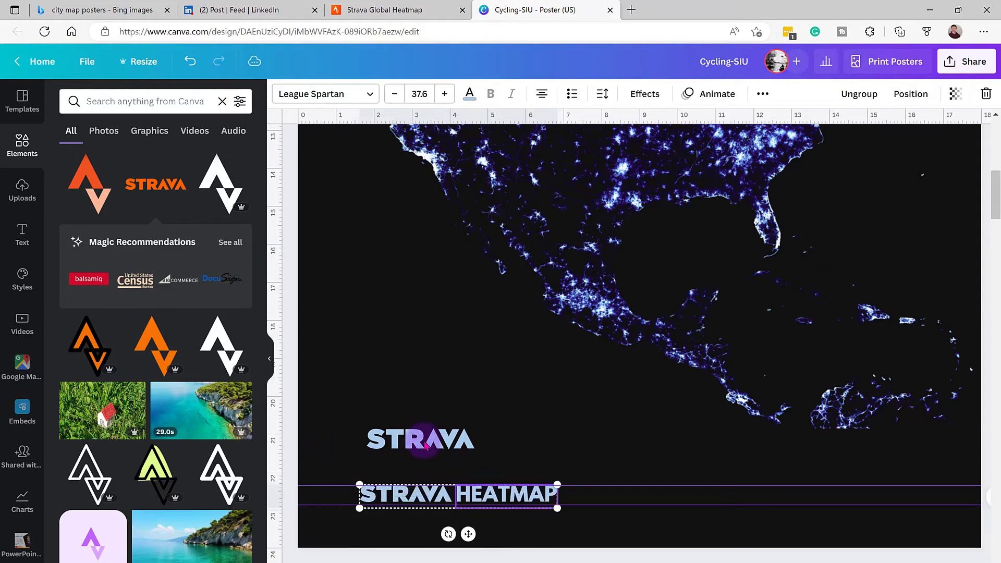
Delete the separate Strava wordmark above the STRAVA HEATMAP caption on page 1
click(420, 440)
key(Delete)
scroll(608, 417, down, 2)
scroll(608, 417, down, 5)
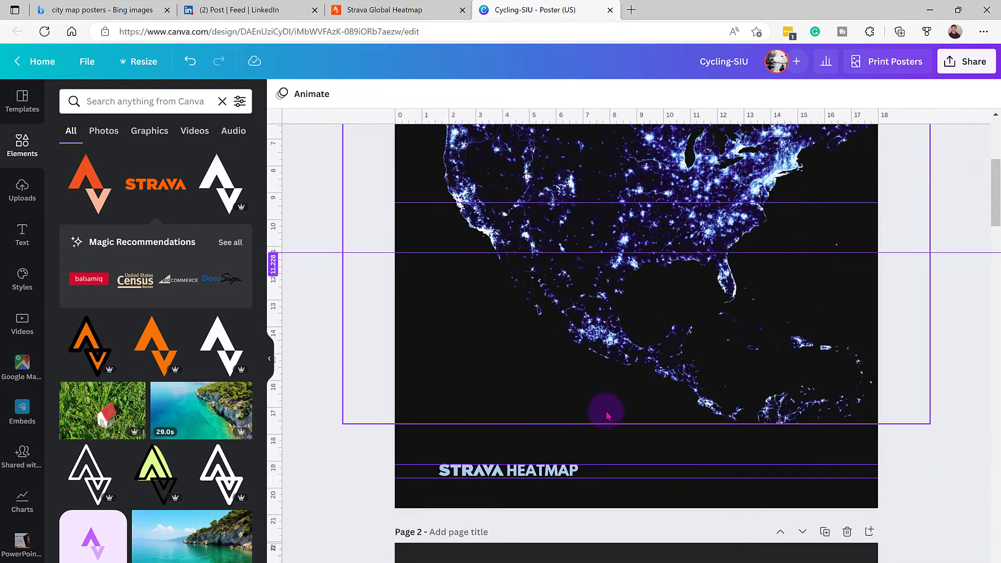
Review the North America heatmap on page 1 and the Carbondale heatmap poster on page 3, Ride SIUC
click(652, 353)
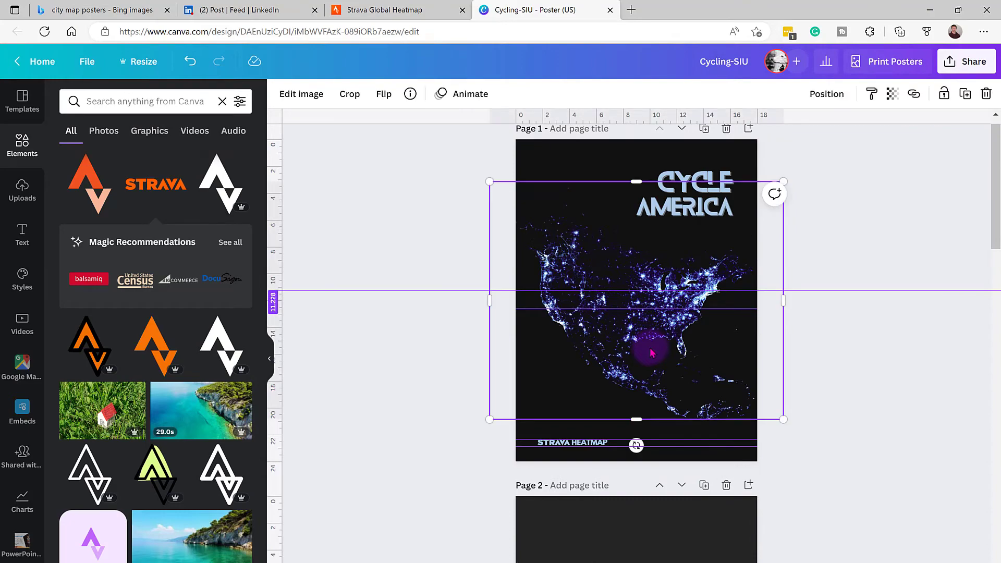
scroll(667, 341, down, 3)
scroll(667, 341, up, 3)
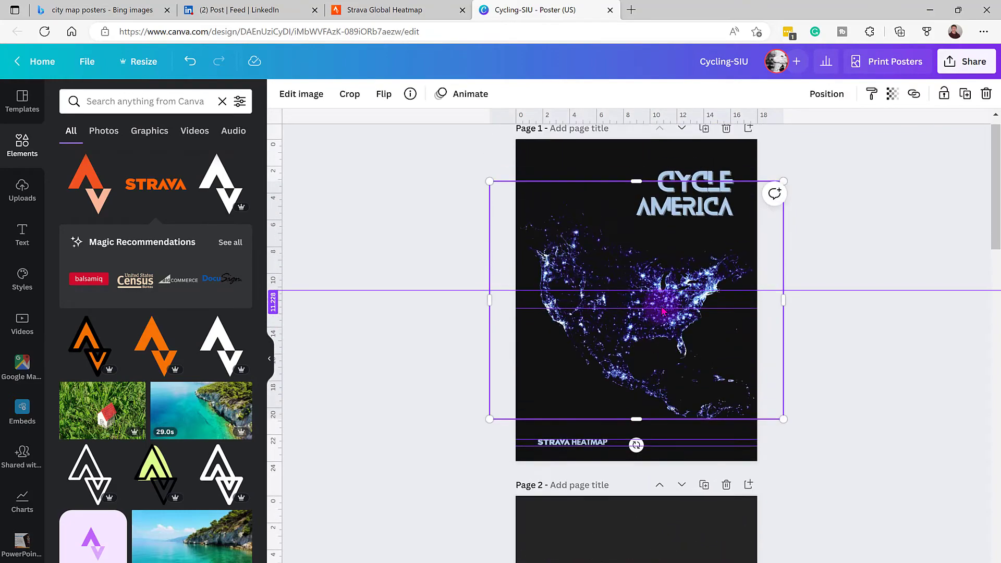
scroll(730, 336, down, 8)
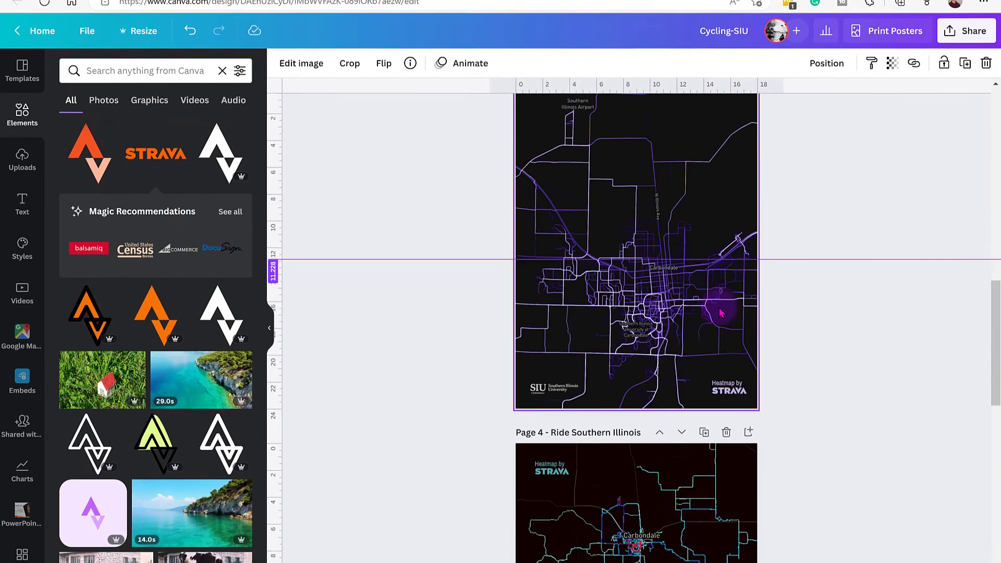
scroll(712, 298, up, 2)
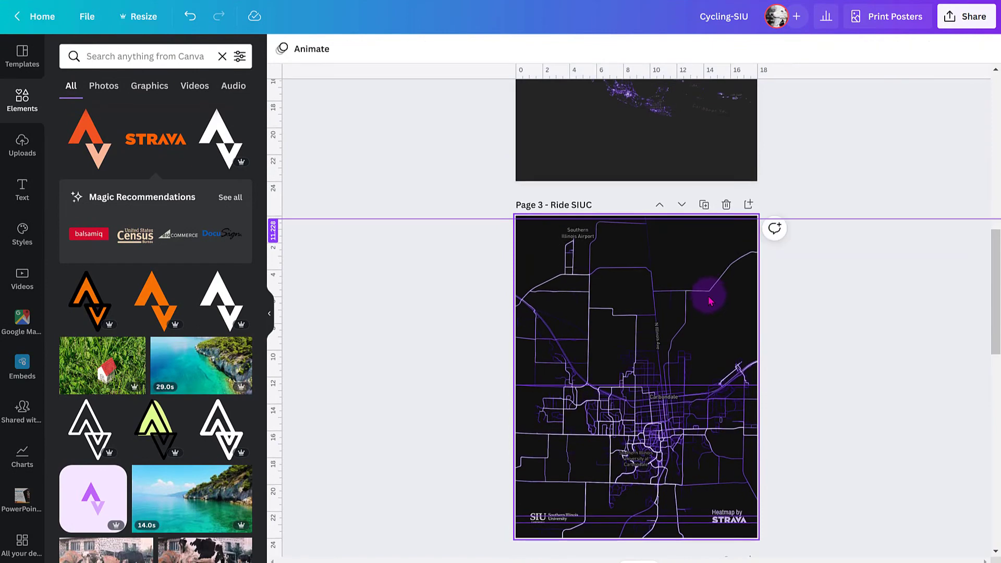
right_click(710, 301)
click(897, 240)
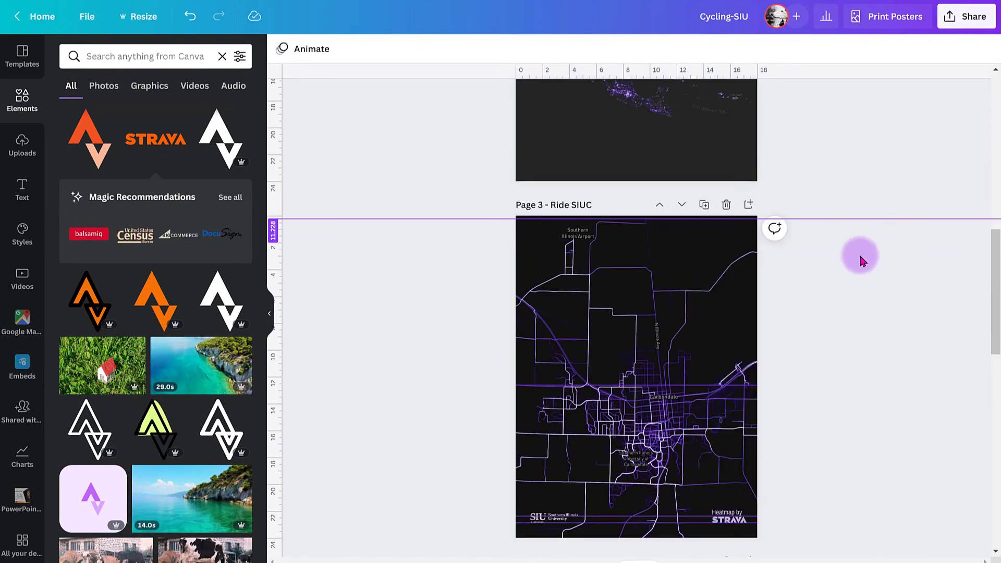
scroll(550, 469, down, 2)
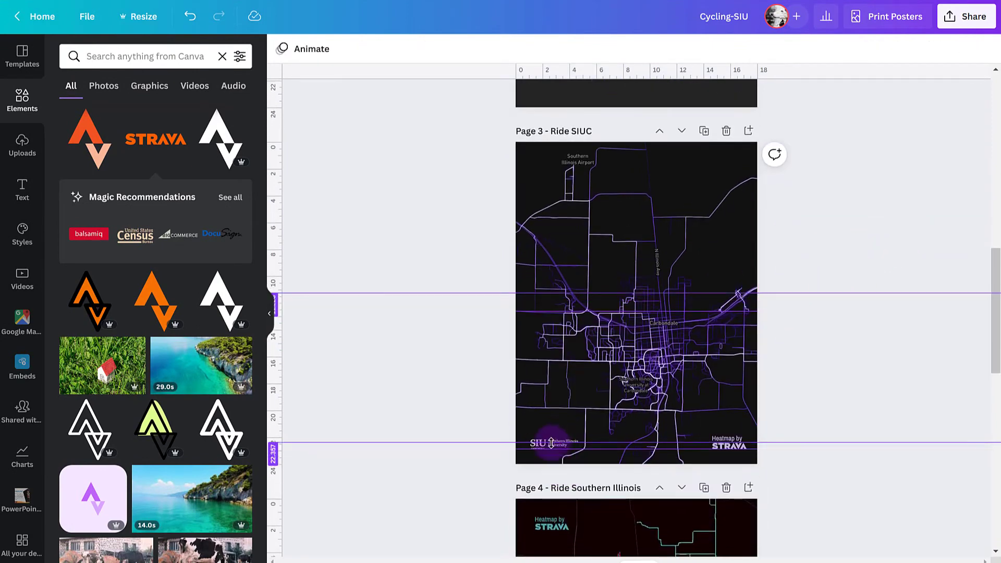
Try adding another white SIU Southern Illinois University logo from the brand kit logos to page 3 and moving it toward the lower-left corner
click(544, 443)
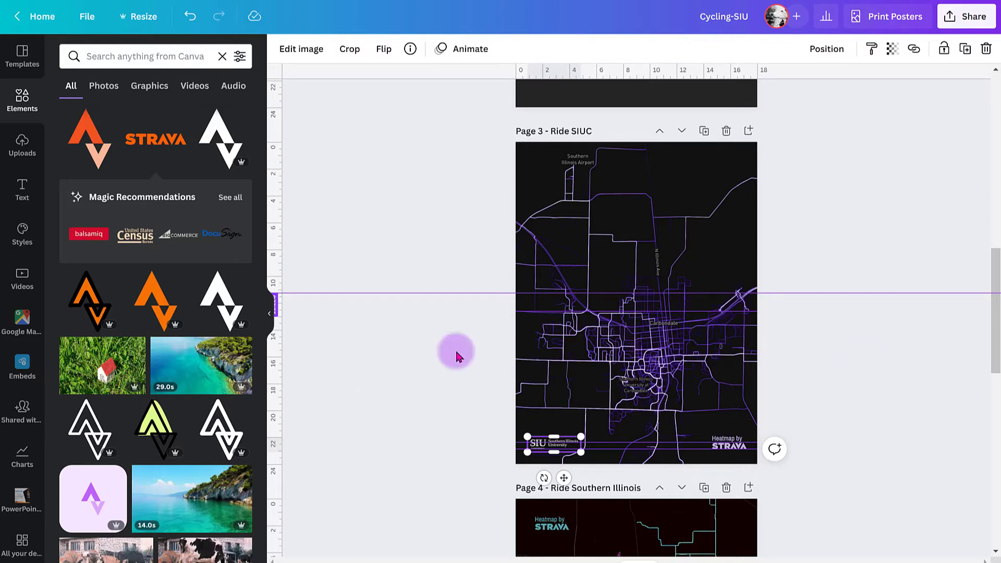
click(217, 62)
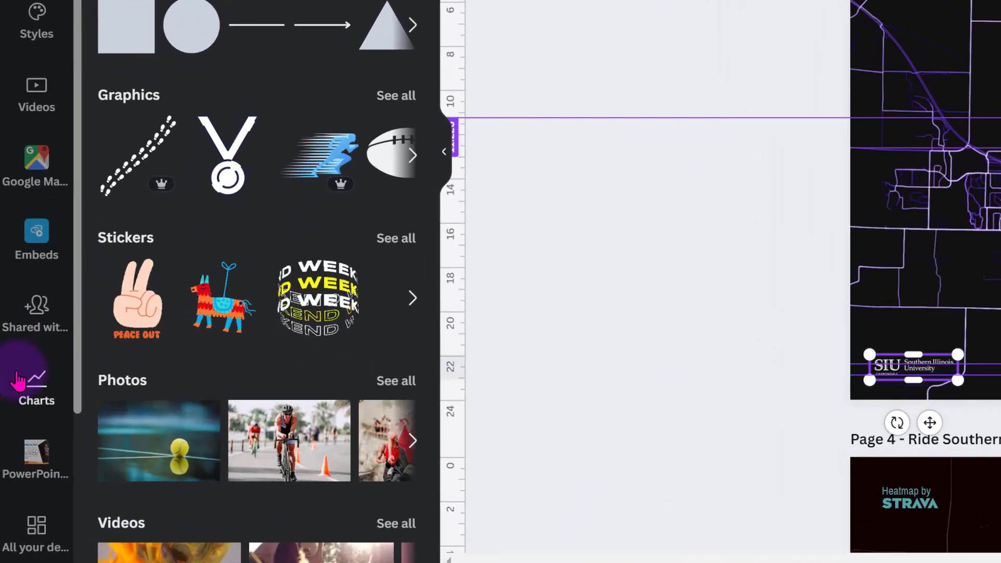
scroll(13, 407, down, 5)
click(34, 419)
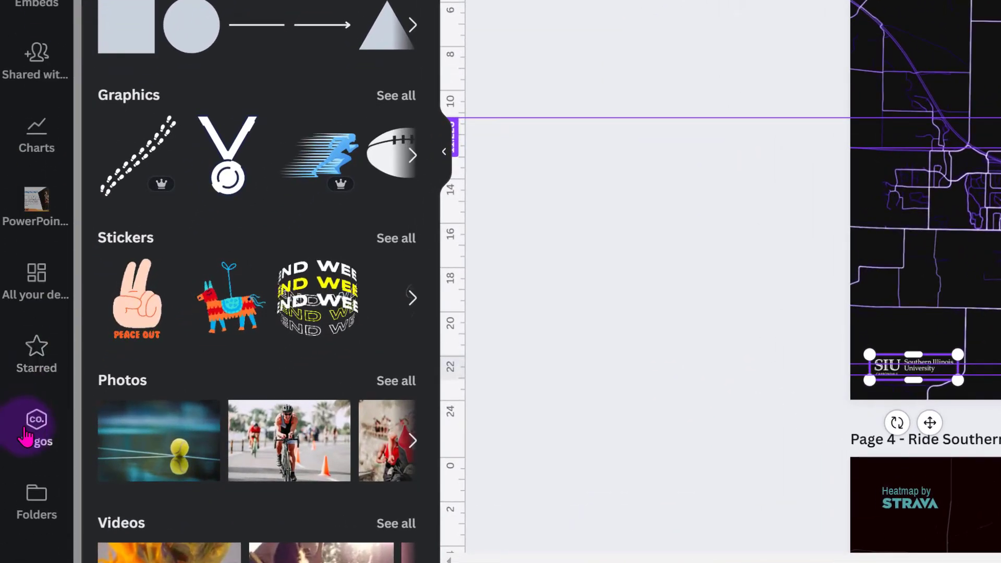
scroll(239, 199, down, 10)
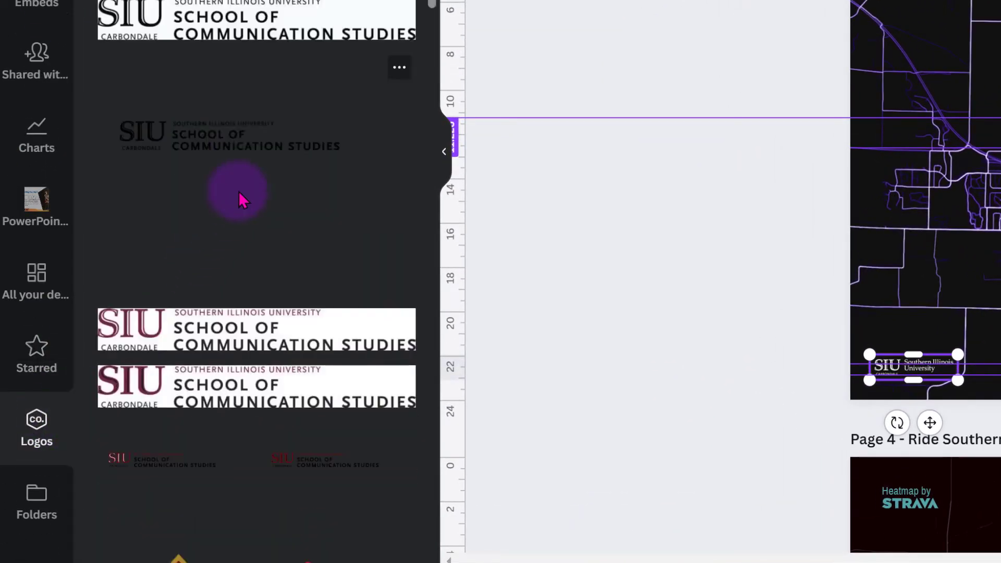
scroll(243, 203, down, 10)
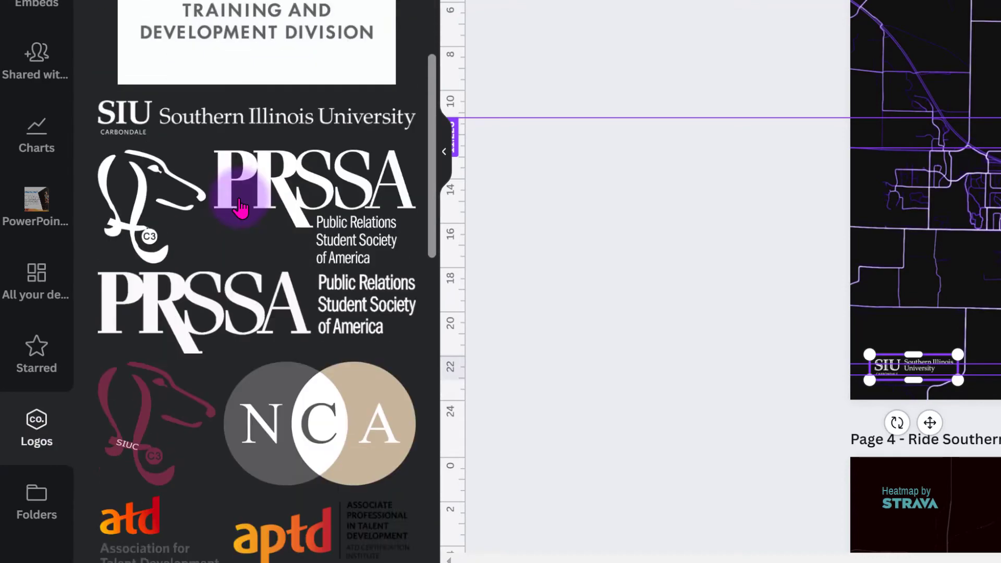
scroll(241, 214, down, 8)
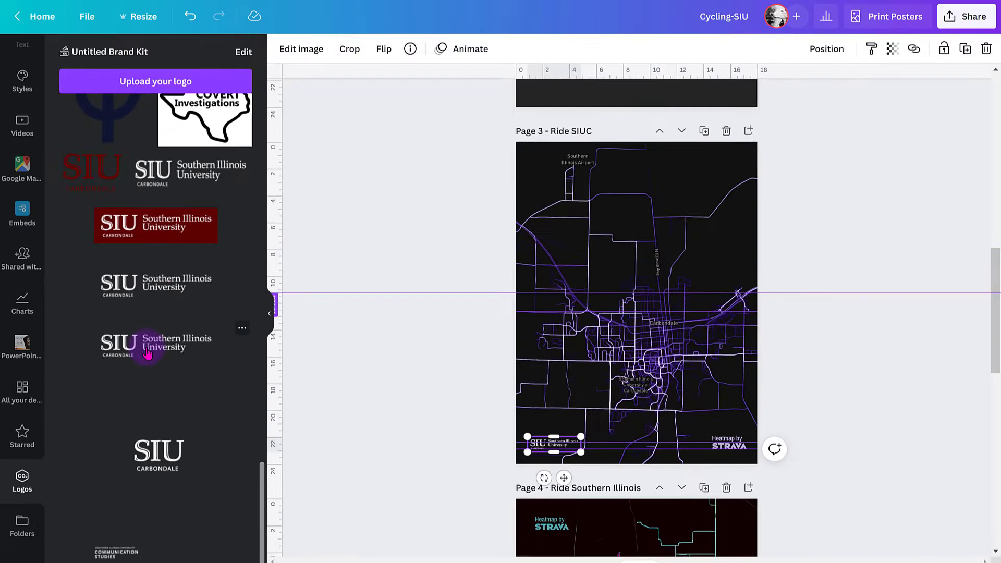
scroll(147, 354, down, 3)
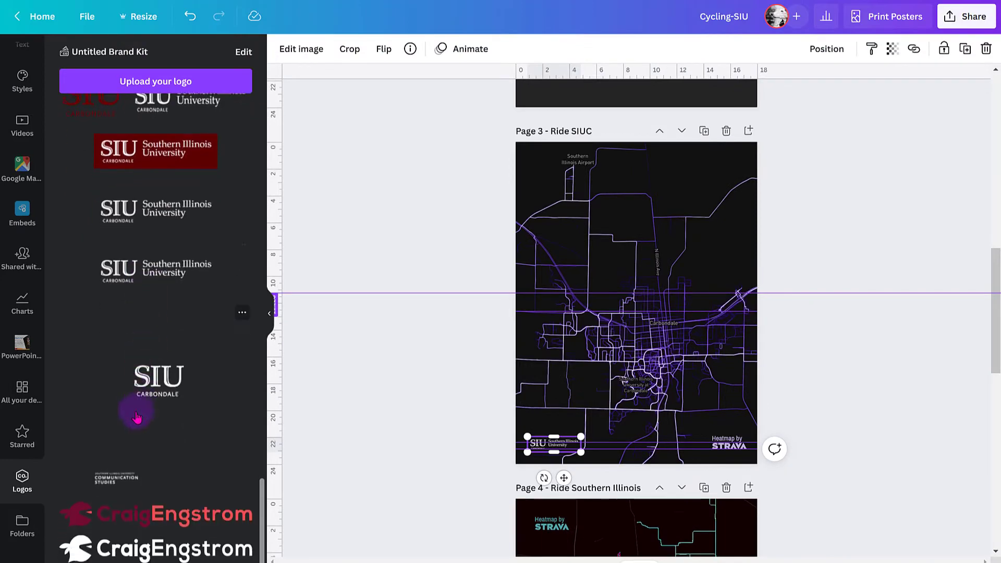
click(171, 224)
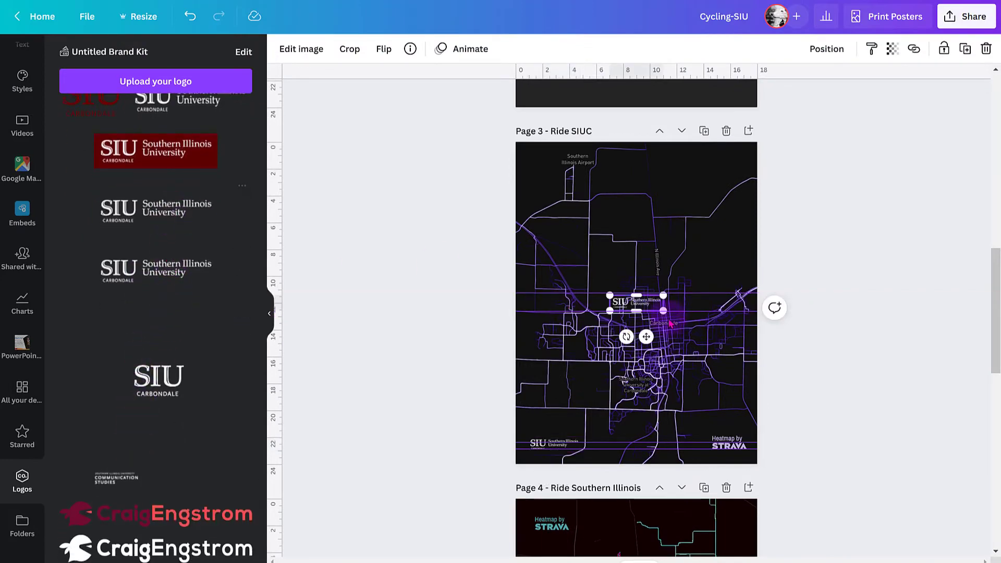
drag(661, 309, 451, 451)
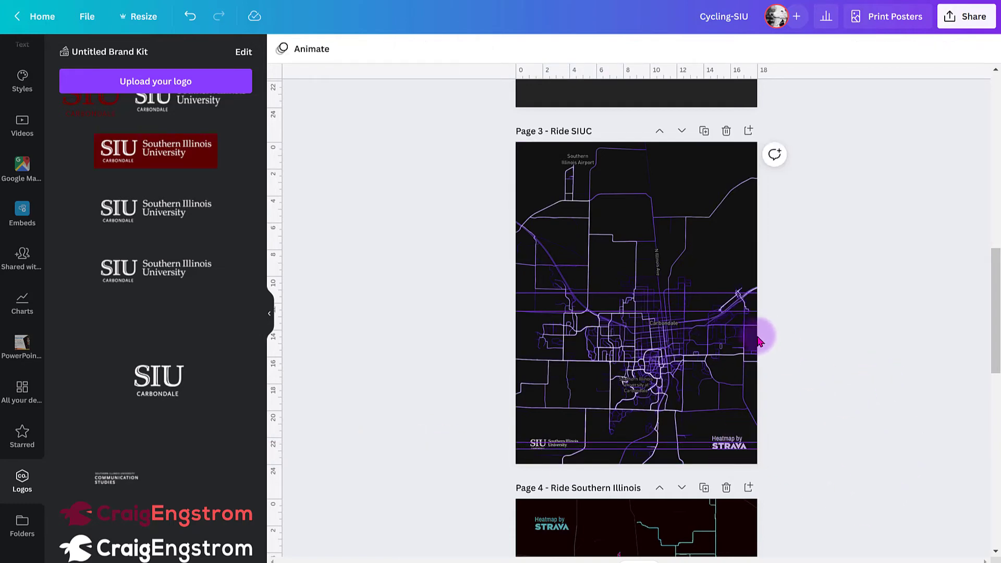
Detach the heatmap image from the background of page 4, Ride Southern Illinois
scroll(759, 336, down, 7)
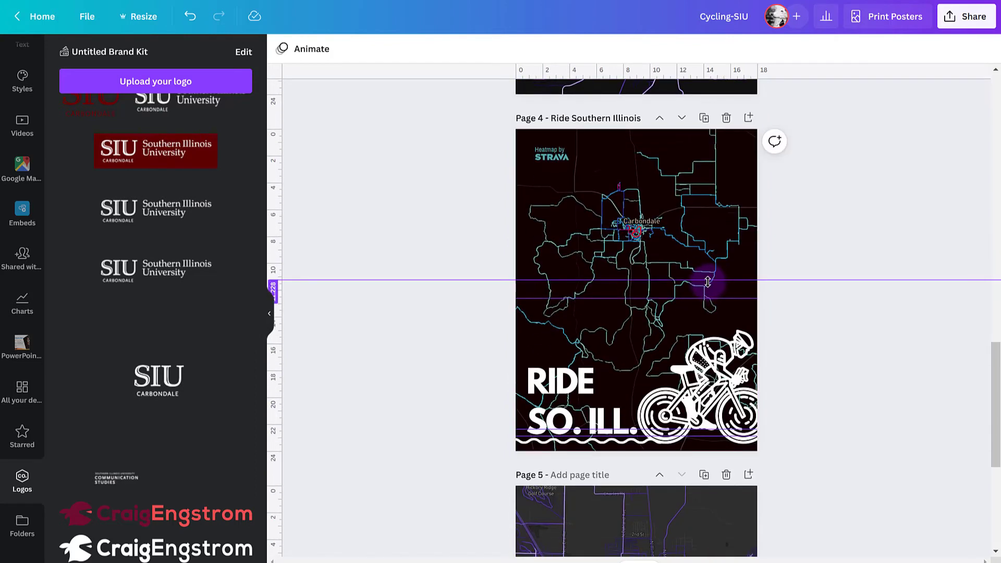
click(701, 241)
right_click(699, 238)
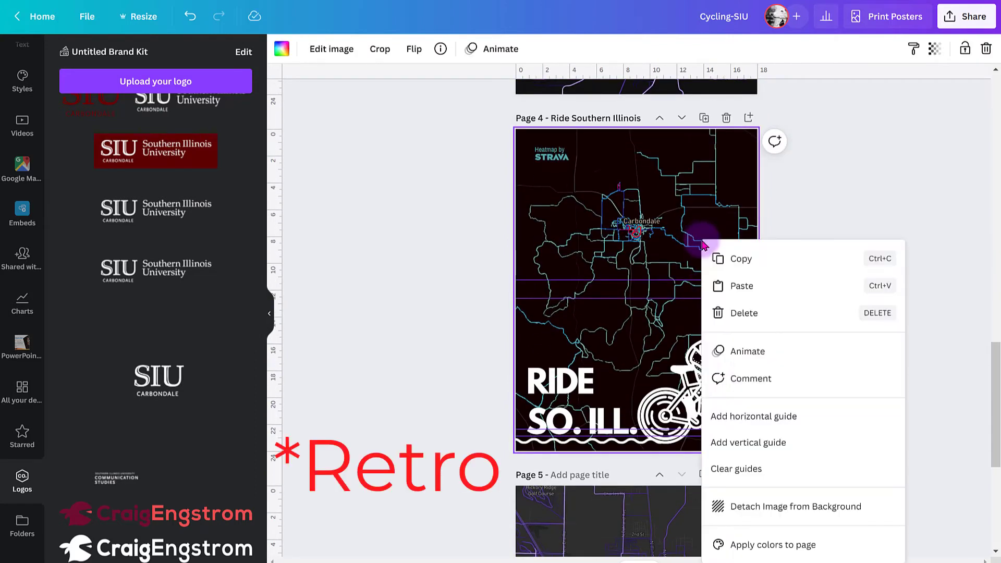
click(772, 506)
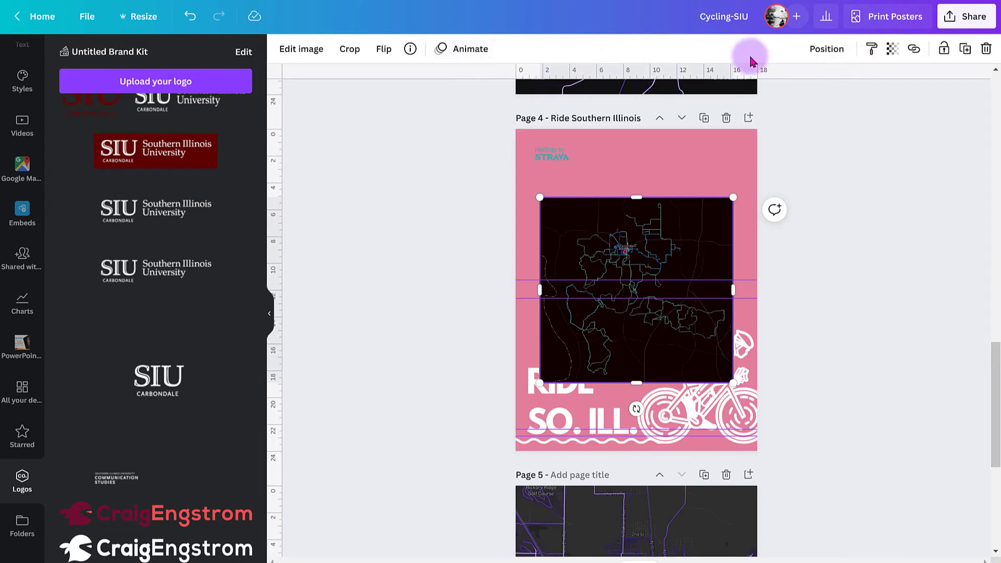
Try the Trippy Trace effect on the detached heatmap image, then undo it
click(305, 51)
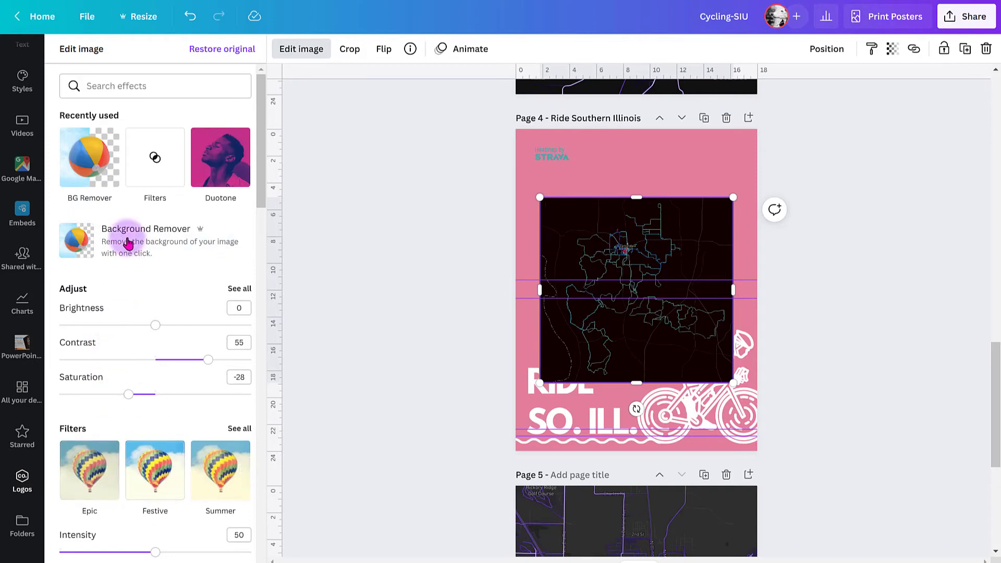
scroll(128, 242, down, 6)
scroll(125, 250, down, 5)
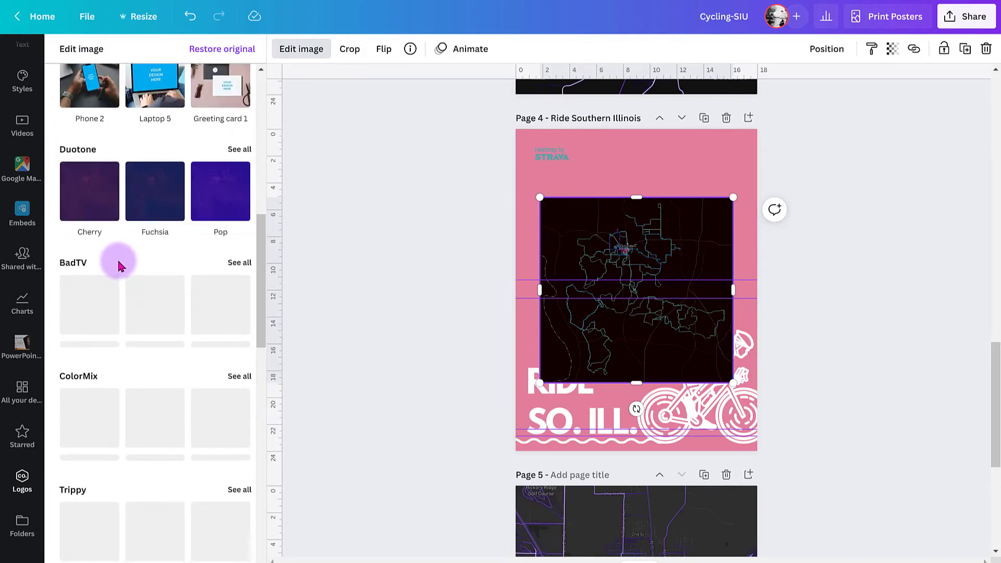
scroll(117, 260, down, 3)
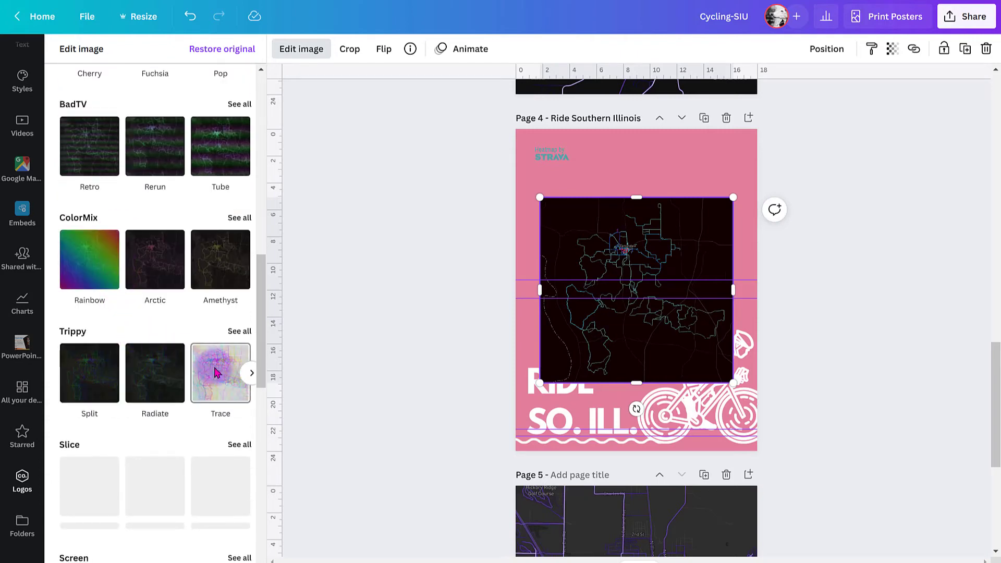
click(214, 372)
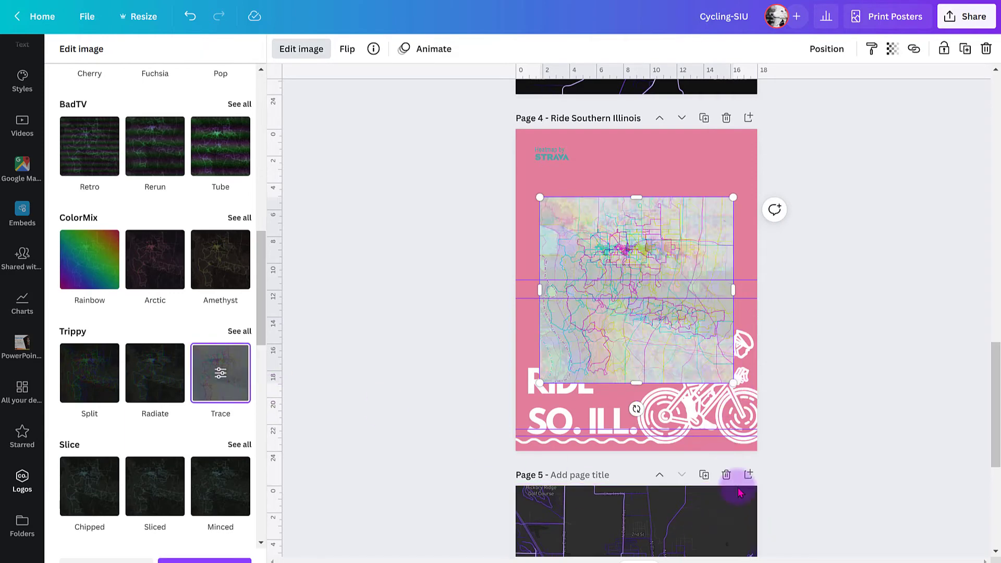
scroll(374, 259, up, 3)
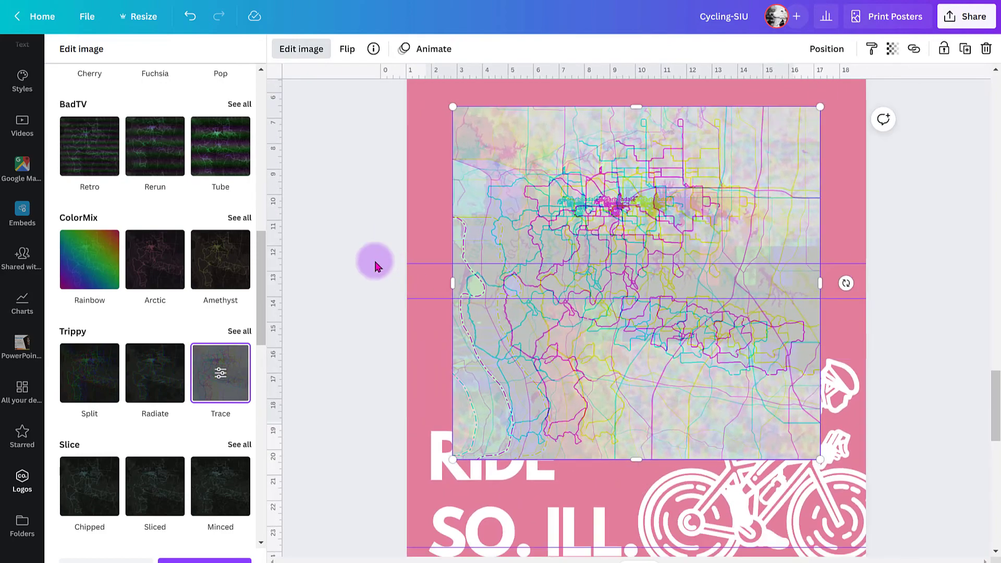
key(ctrl+z)
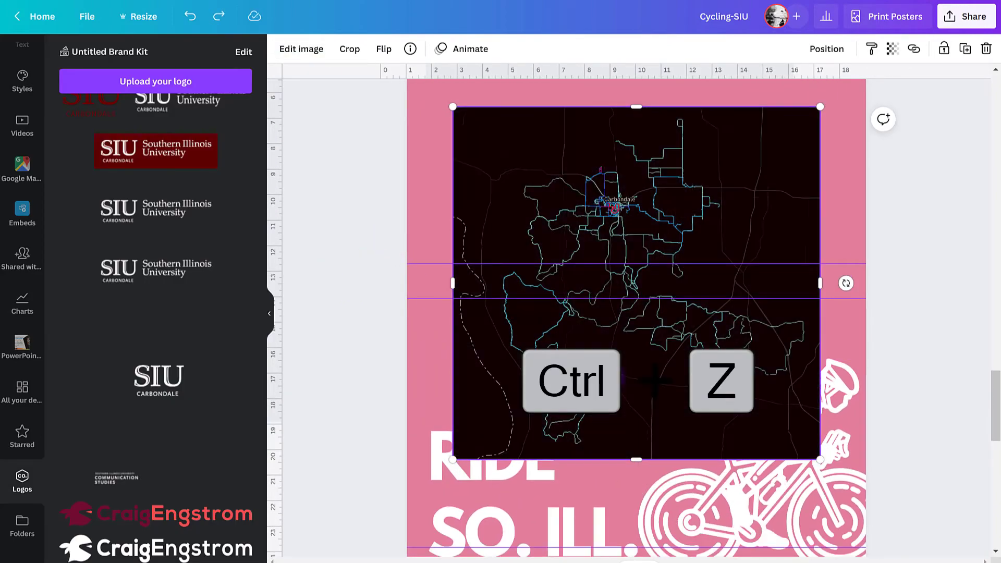
Make the detached heatmap the background of page 4 again, then undo the background changes
click(651, 221)
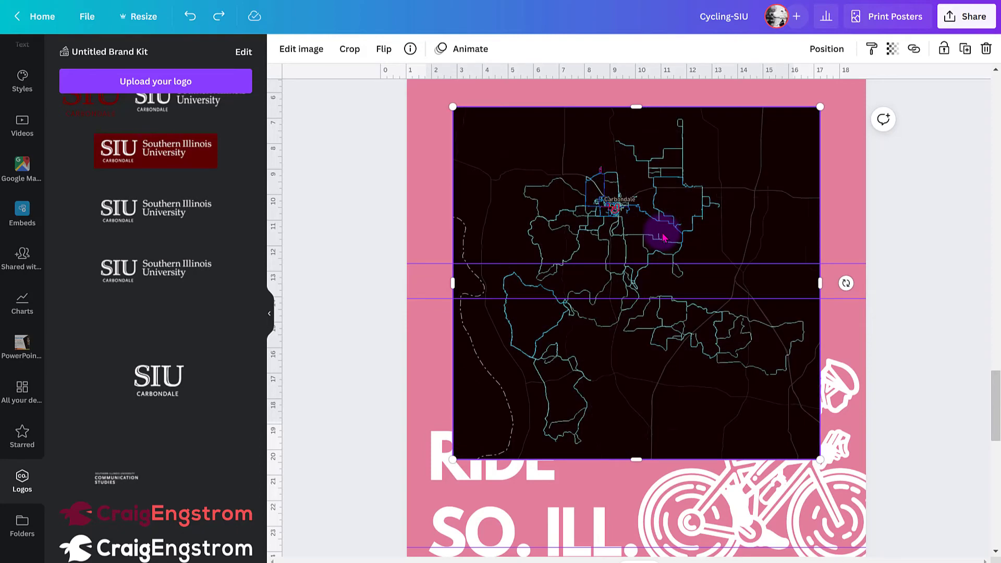
right_click(663, 238)
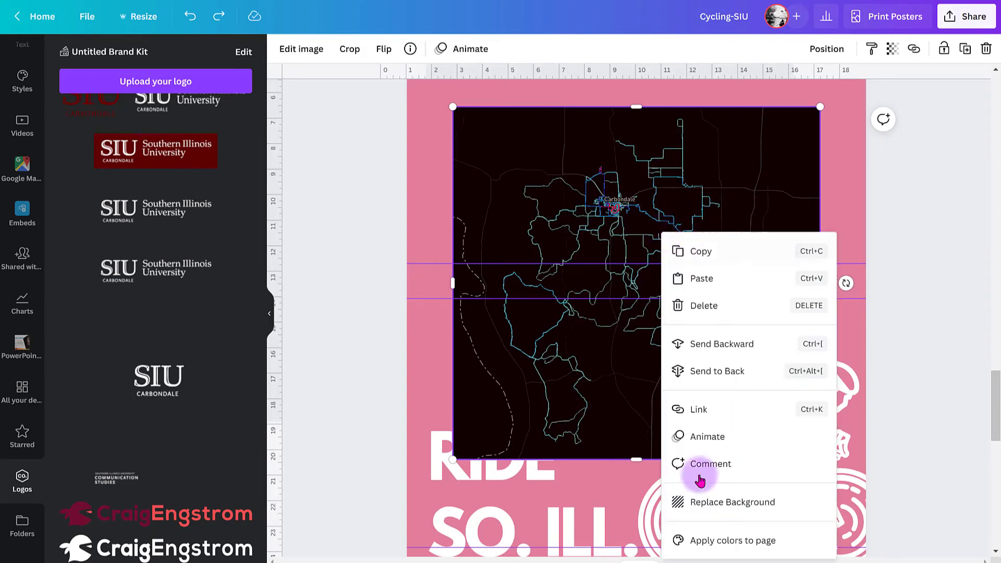
click(724, 513)
scroll(943, 357, up, 5)
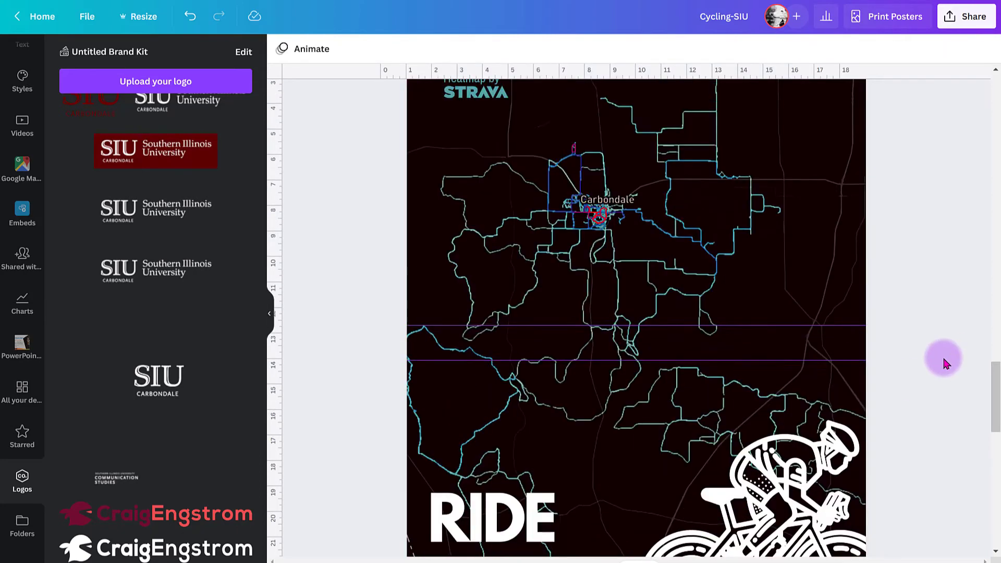
scroll(727, 400, down, 3)
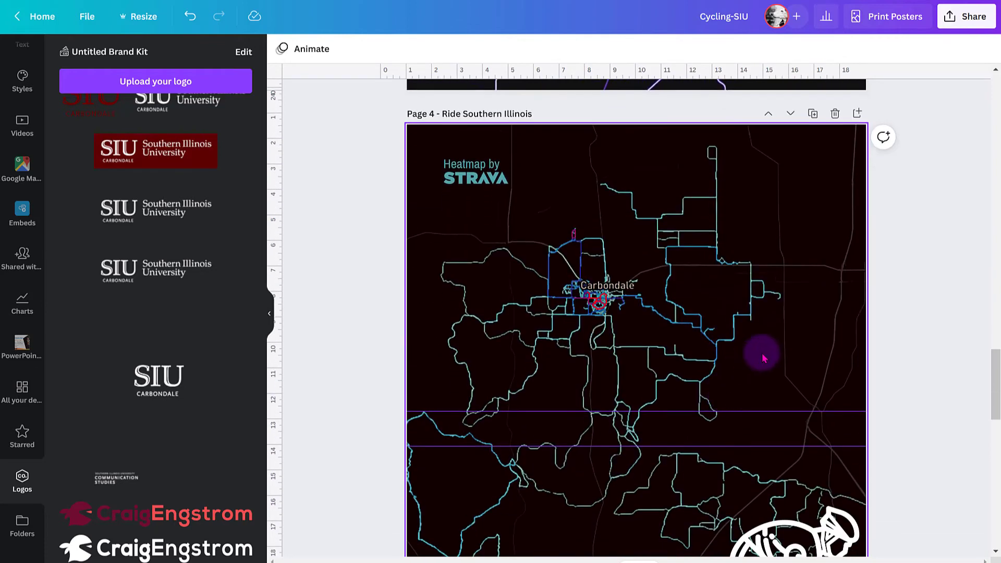
key(ctrl+z)
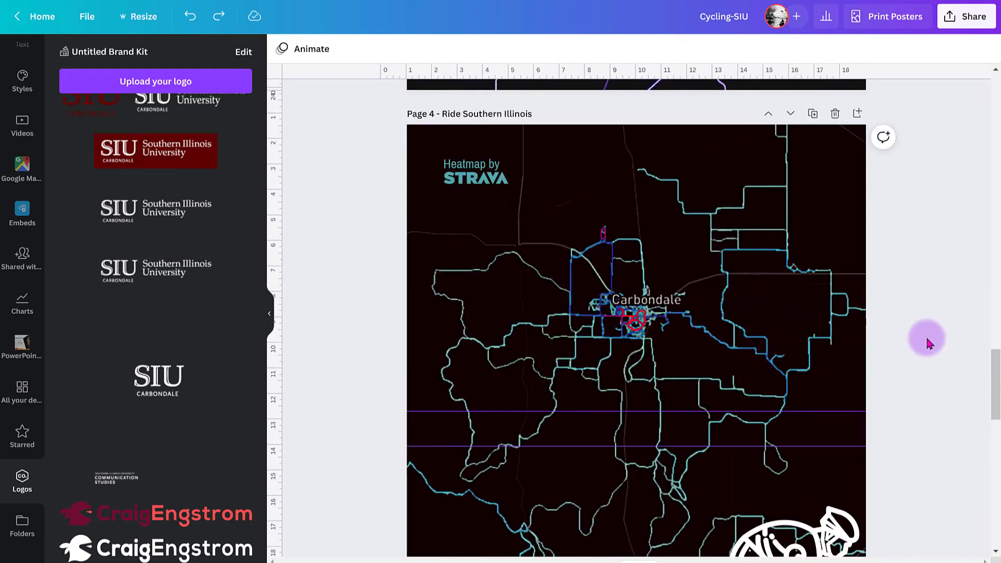
Search the elements library for "cycling" and browse the graphics for cyclist illustrations like the one on page 4
scroll(925, 335, down, 10)
click(777, 316)
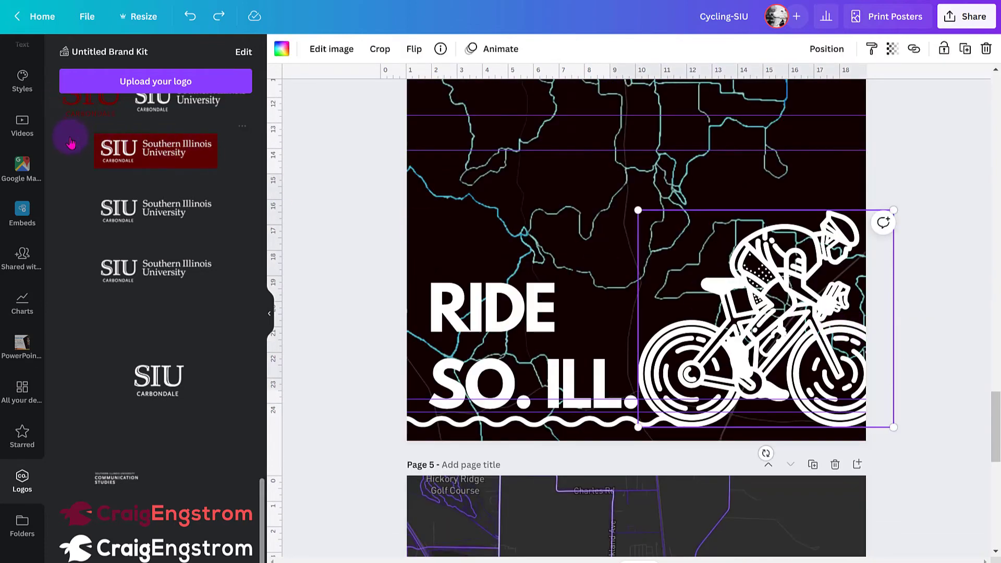
scroll(24, 119, up, 3)
click(34, 99)
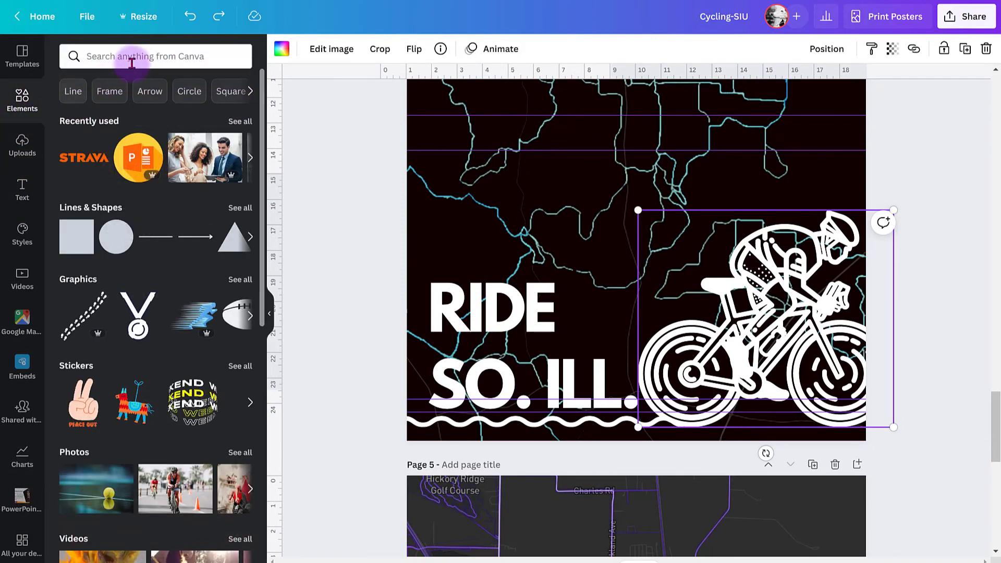
click(134, 59)
text(cycling)
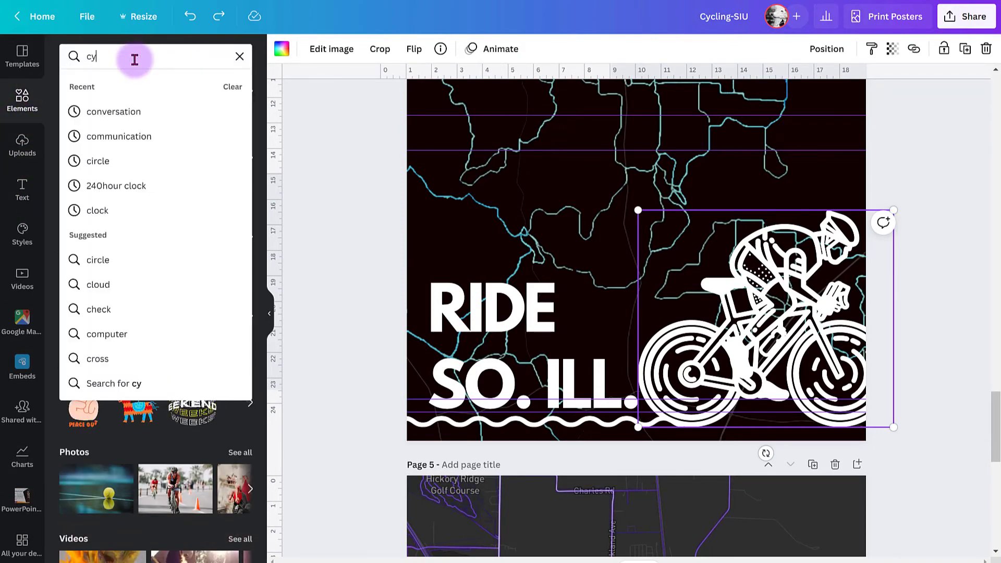
key(Return)
click(149, 85)
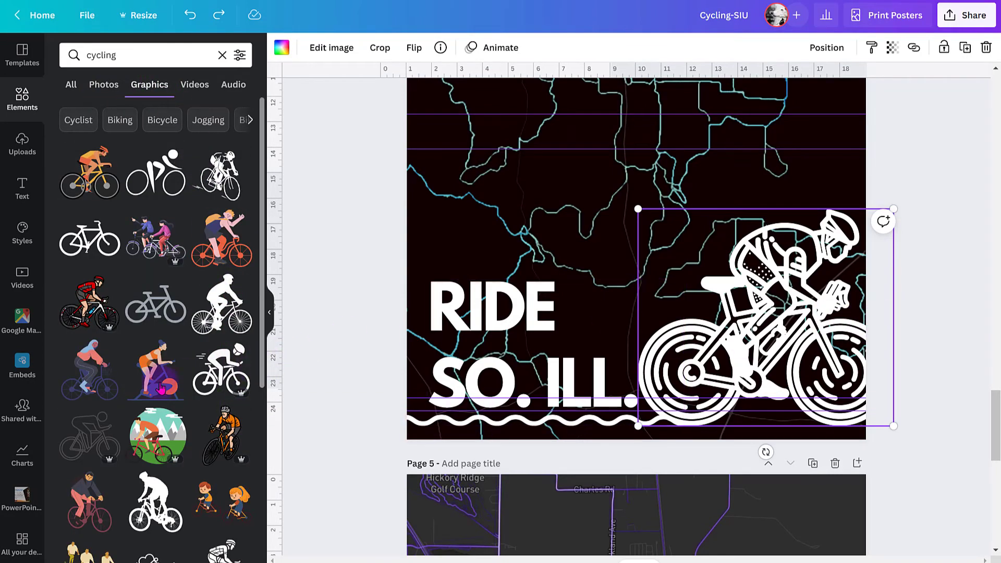
scroll(161, 387, down, 3)
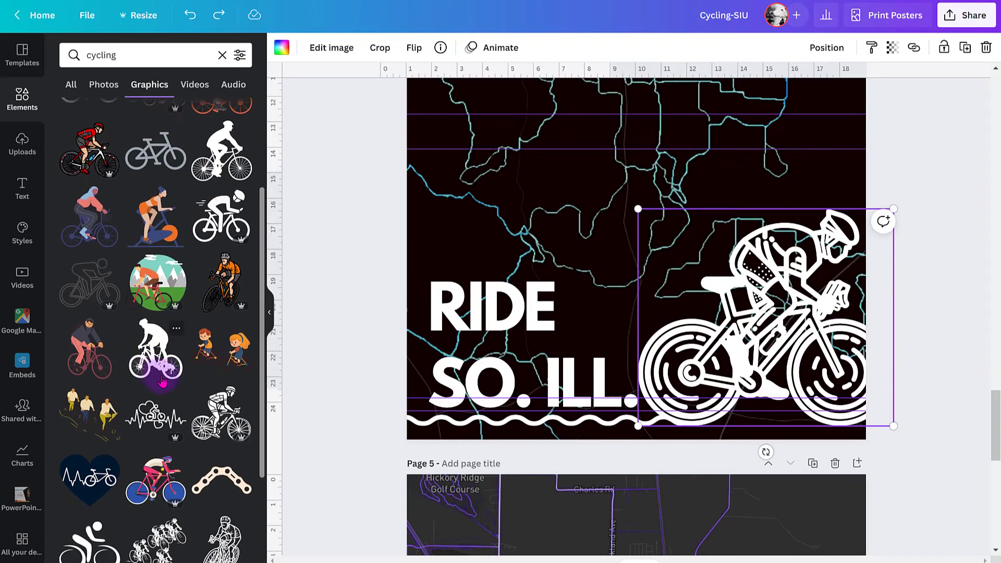
scroll(161, 387, down, 7)
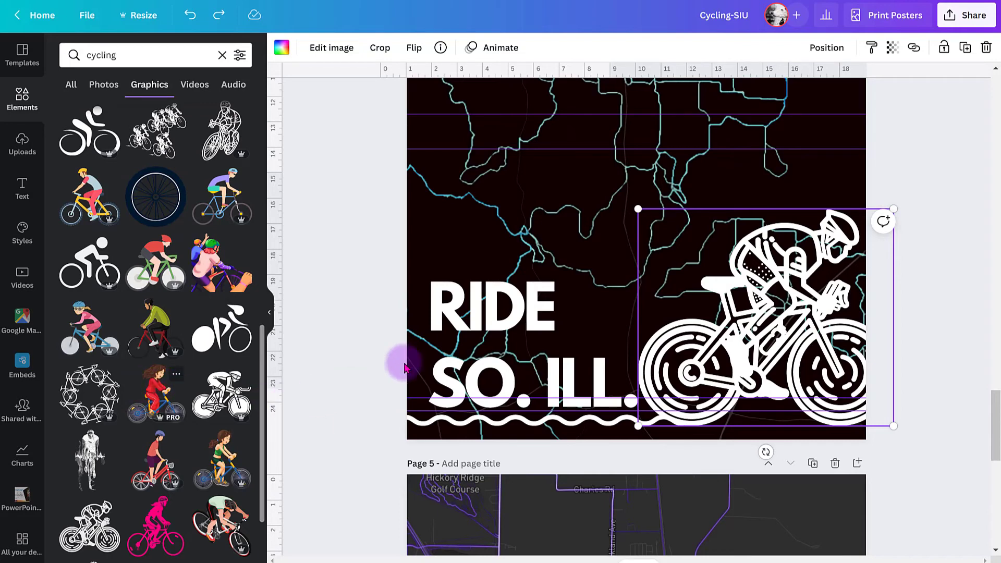
Inspect the RIDE SO. ILL. title text and review the rest of the page 4 poster
click(461, 322)
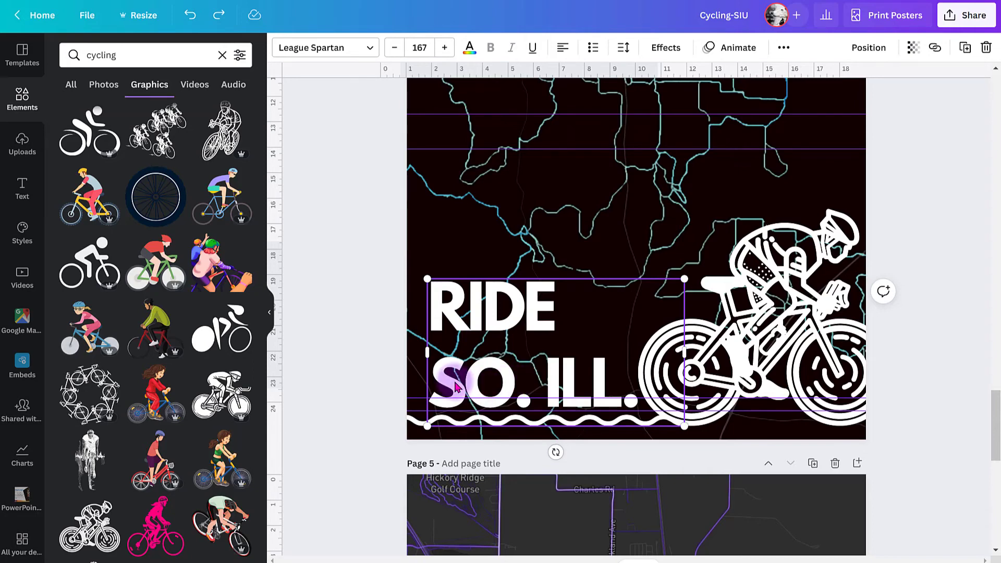
click(943, 318)
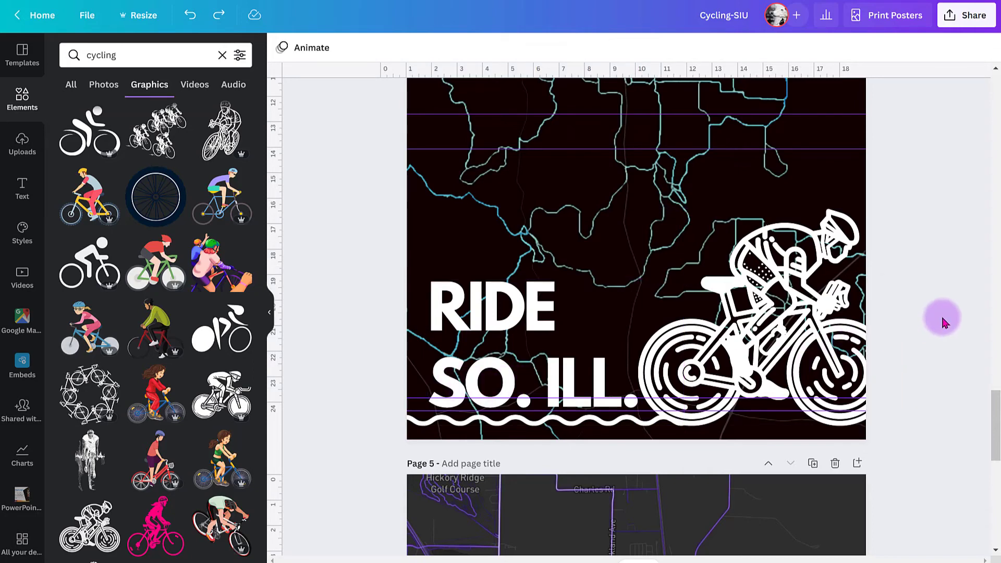
scroll(937, 320, up, 5)
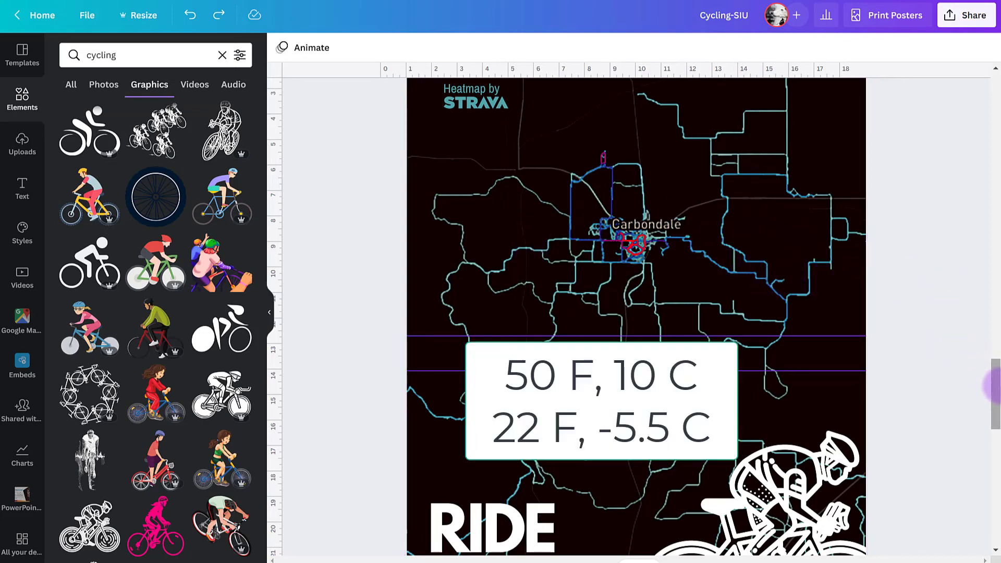
scroll(915, 473, down, 3)
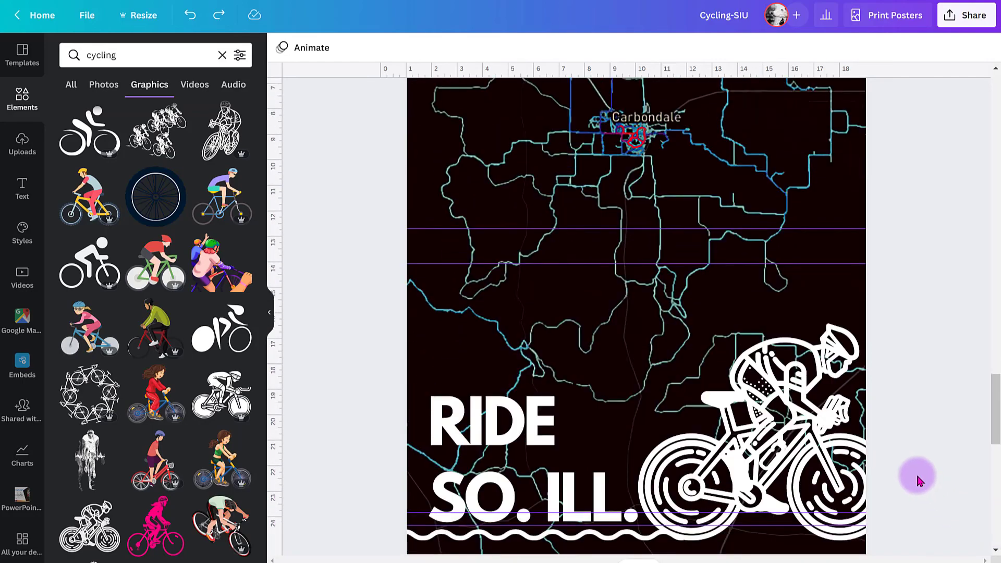
Start a poster print order in the Large size and check the options for the number of copies
scroll(915, 471, up, 20)
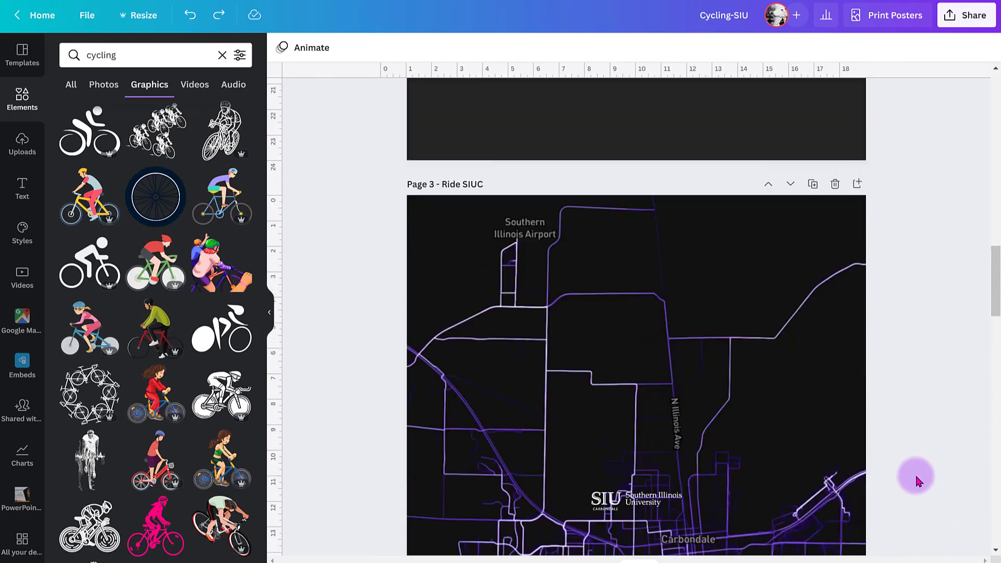
scroll(901, 467, up, 3)
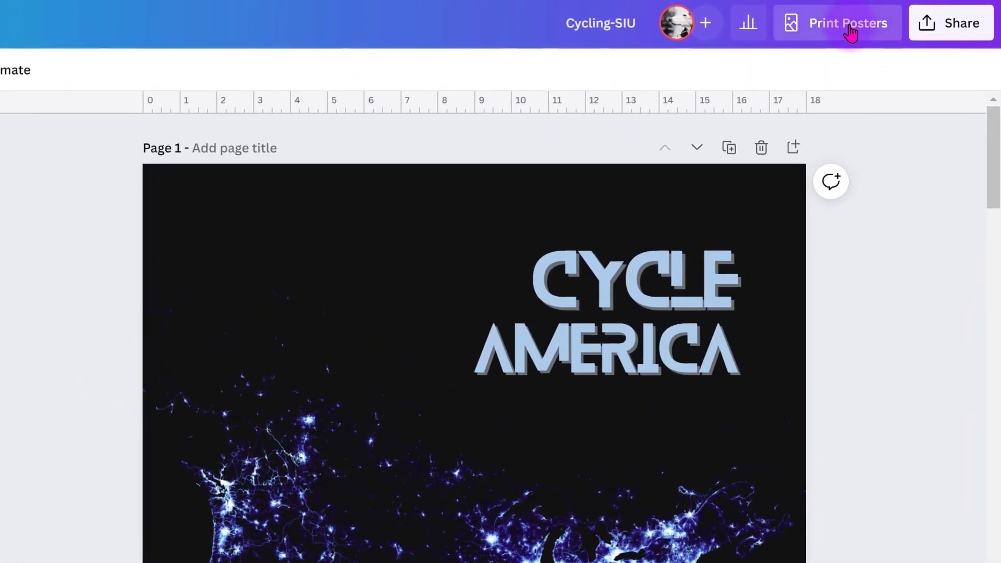
click(850, 33)
click(938, 313)
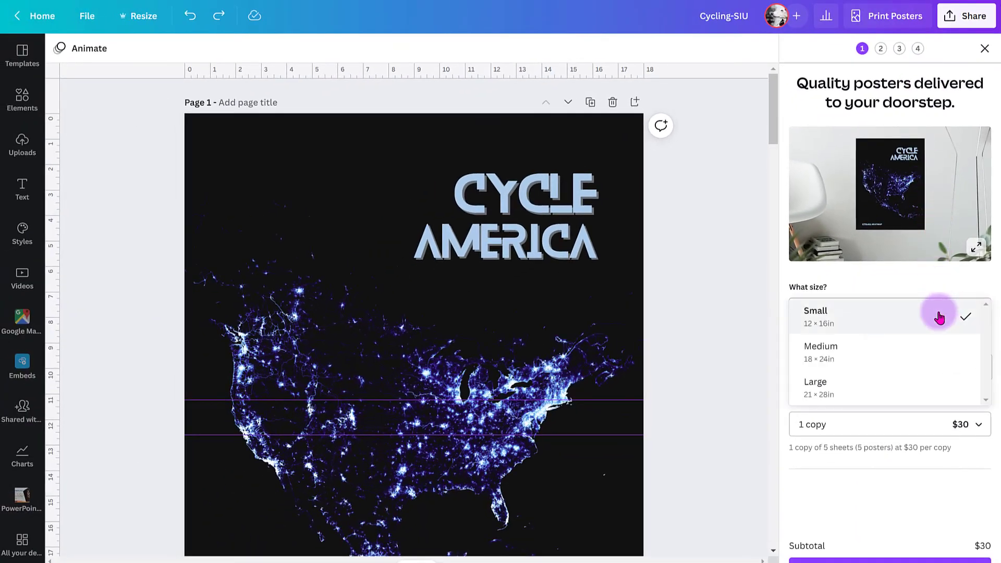
click(843, 387)
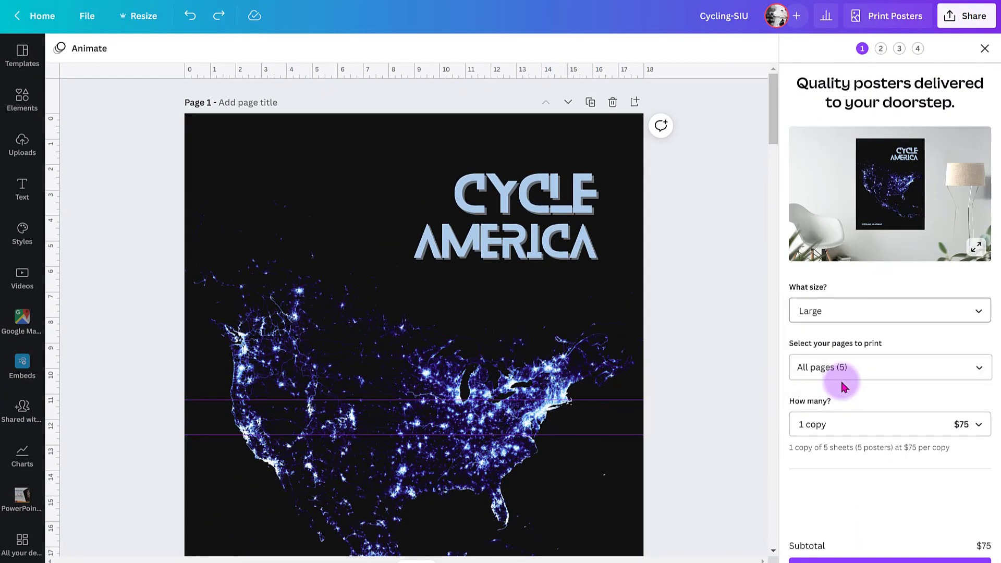
click(975, 427)
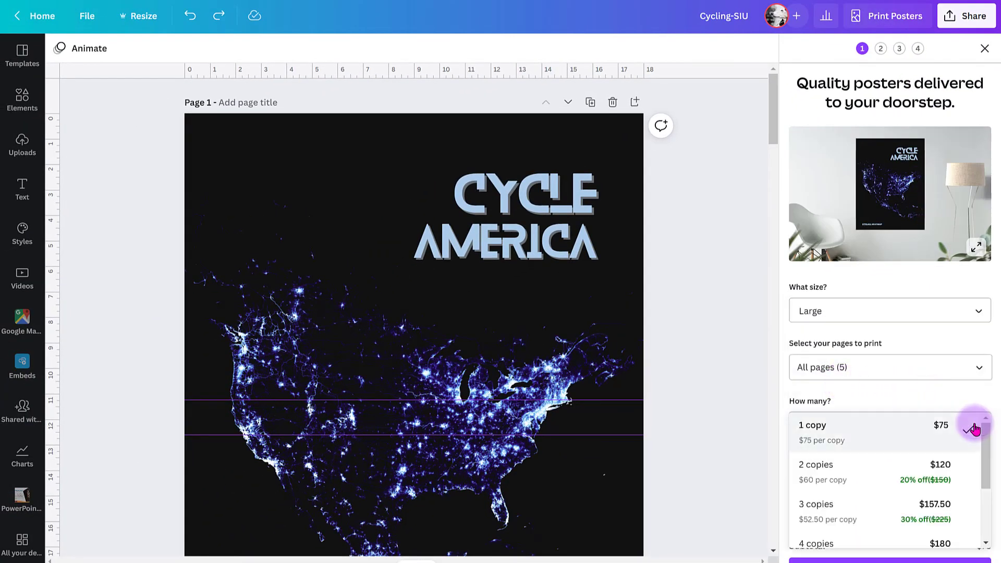
click(952, 369)
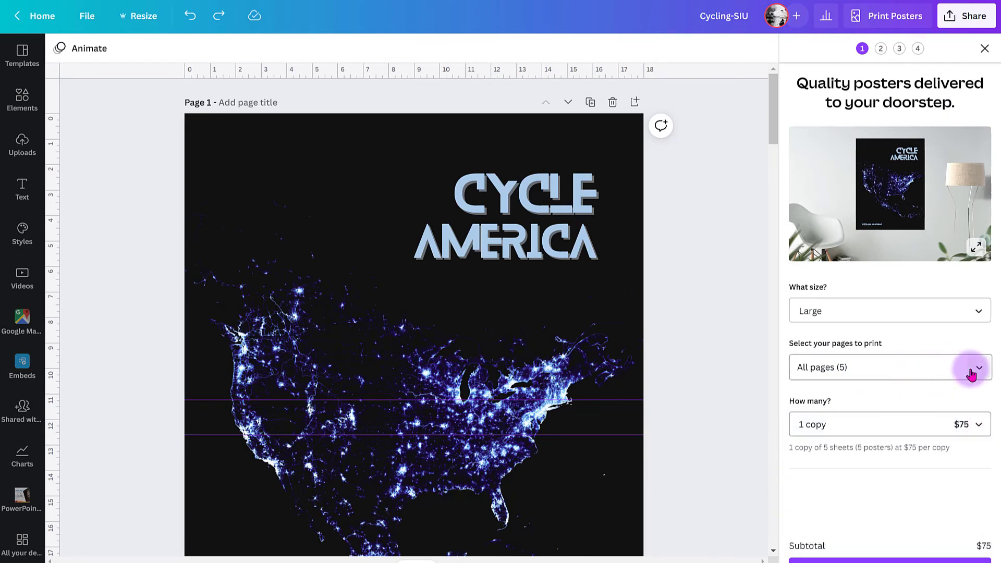
Restrict the print order to page 4, Ride Southern Illinois, and enlarge its wall preview
click(972, 369)
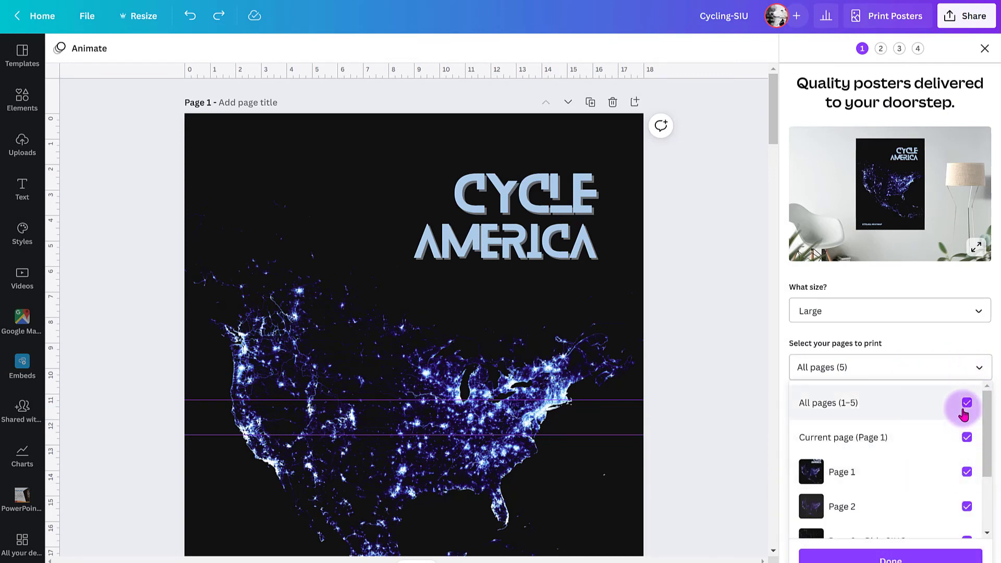
click(966, 404)
scroll(930, 412, down, 3)
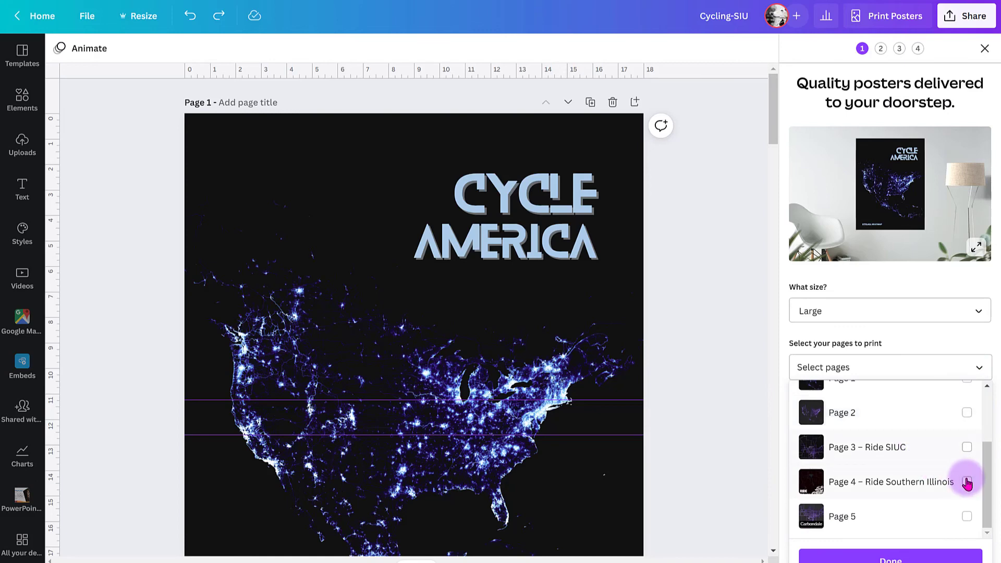
click(967, 482)
click(890, 558)
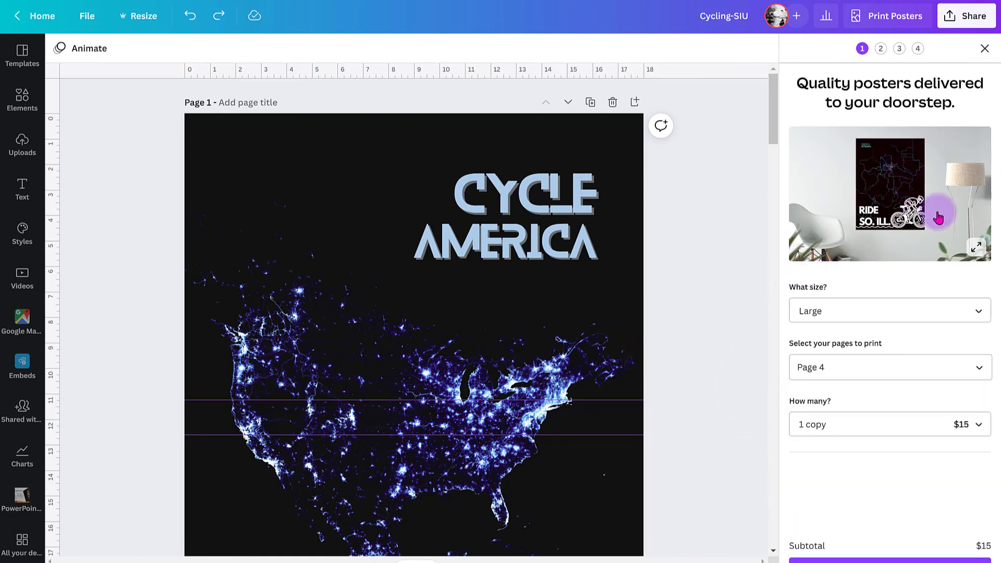
click(975, 245)
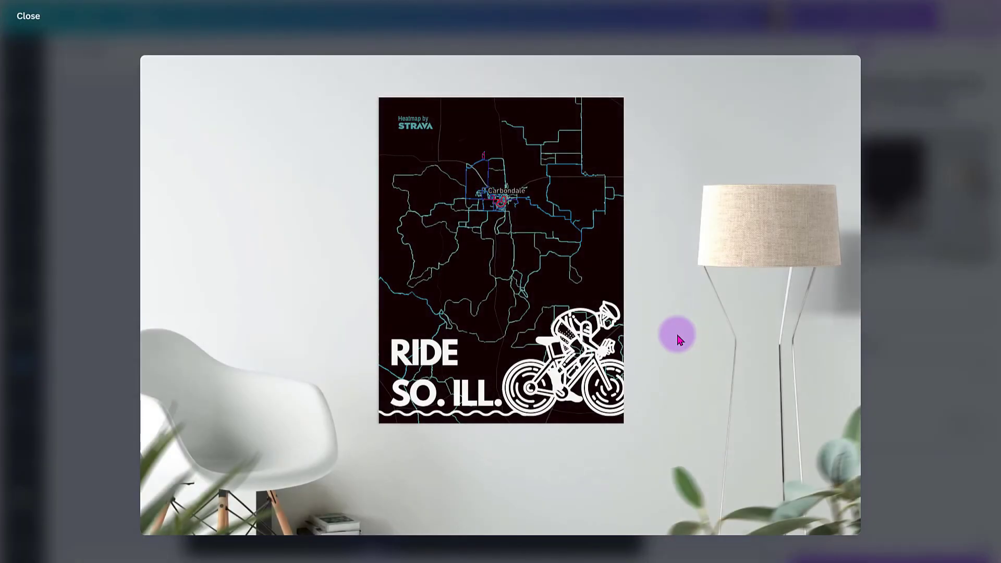